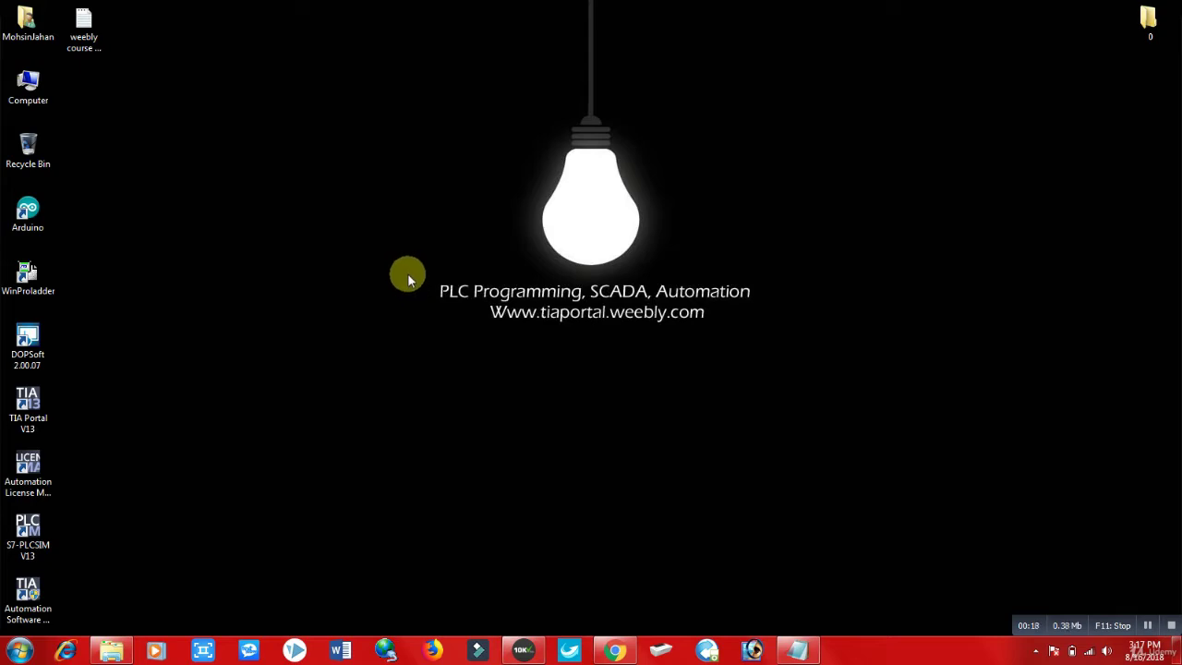
Step: Refresh the Windows desktop three times, then bring back the Chrome window showing Google
{"action": "left_click_drag", "start_coordinate": [418, 265], "coordinate": [764, 332]}
{"action": "right_click", "coordinate": [527, 336]}
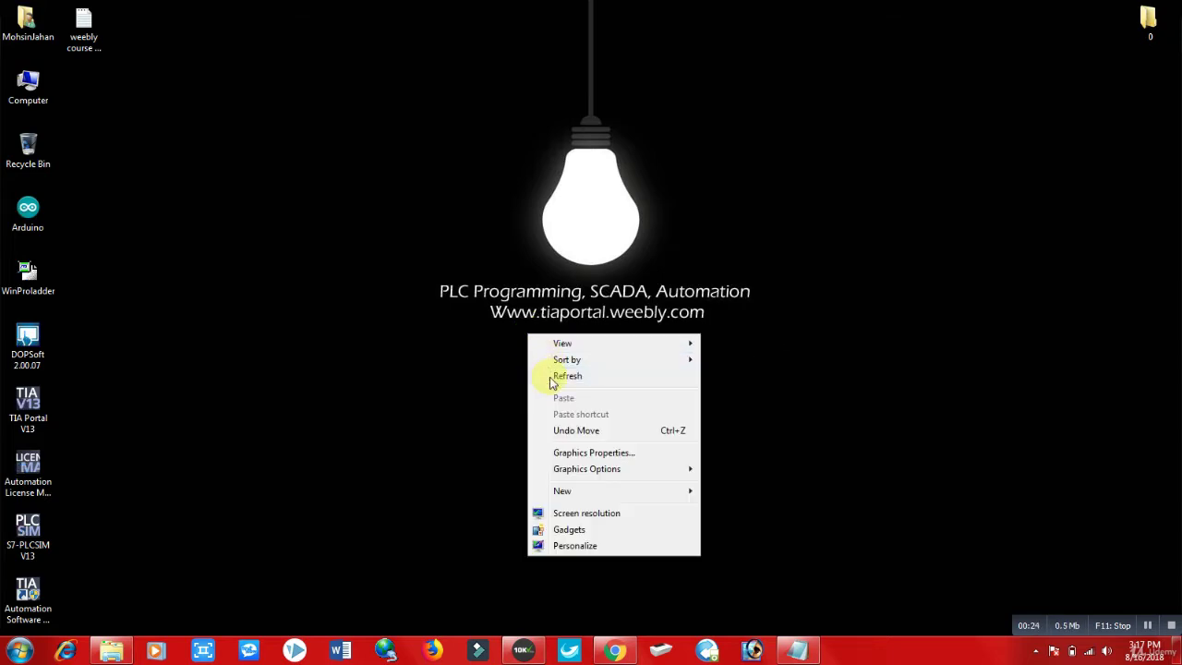
{"action": "left_click", "coordinate": [551, 378]}
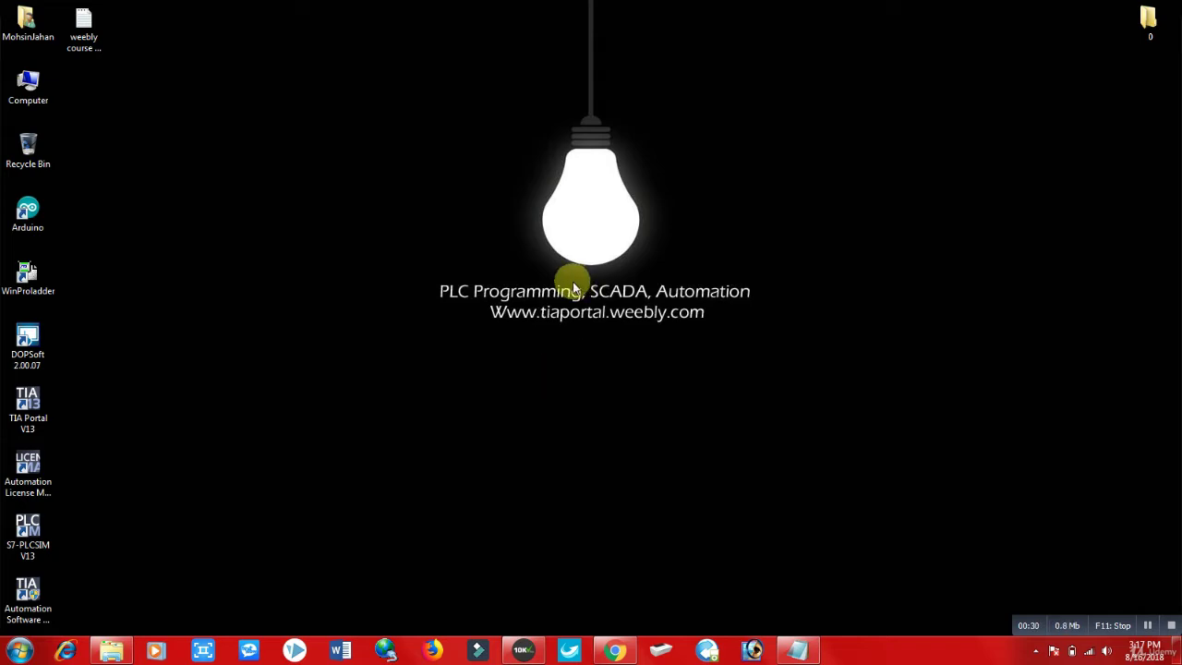
{"action": "right_click", "coordinate": [523, 86]}
{"action": "left_click", "coordinate": [539, 126]}
{"action": "right_click", "coordinate": [838, 107]}
{"action": "left_click", "coordinate": [859, 147]}
{"action": "left_click", "coordinate": [614, 650]}
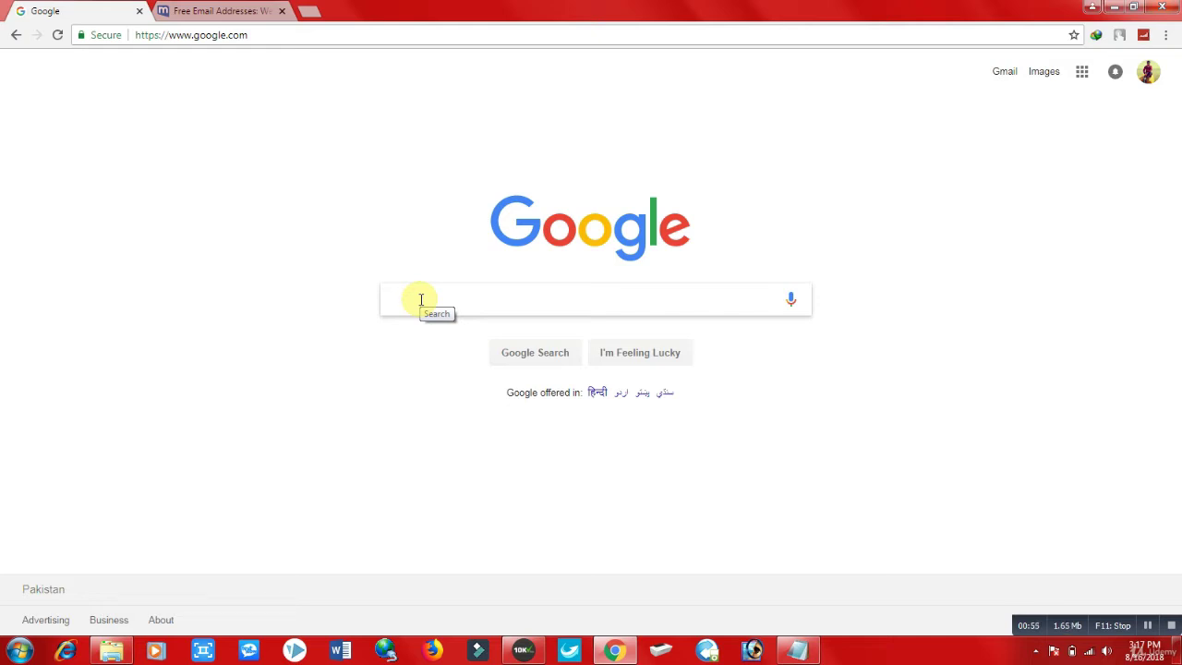
Step: Search Google for weebly.com and open the Weebly Website Builder result
{"action": "type", "text": "weebly.com"}
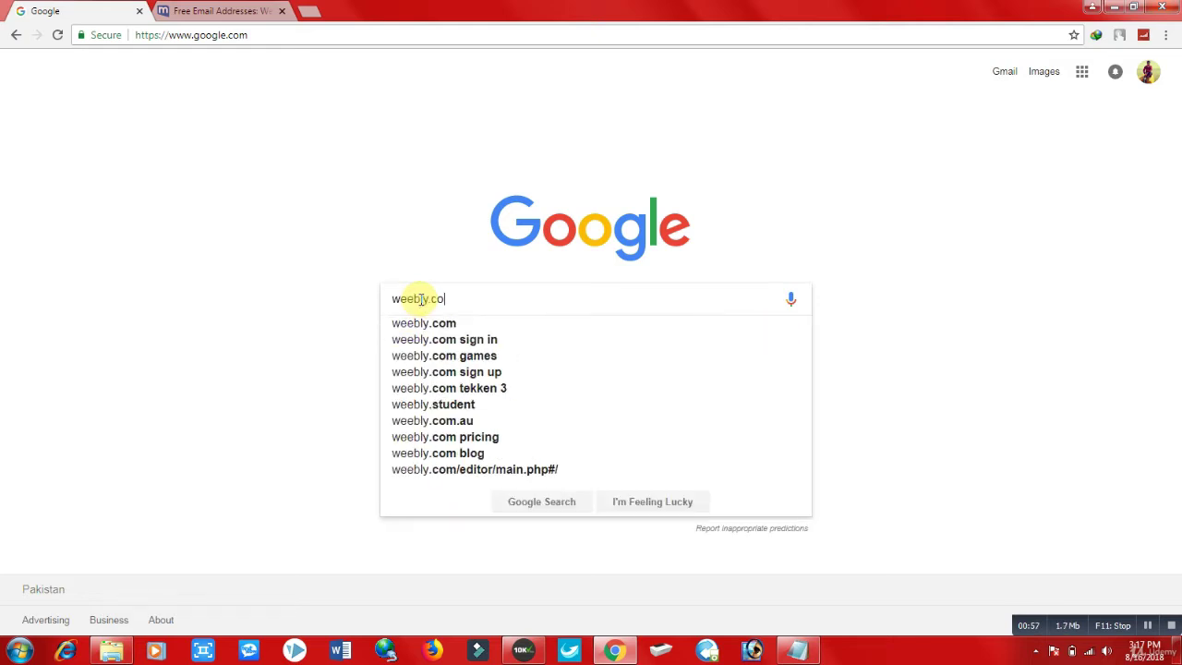
{"action": "key", "text": "Return"}
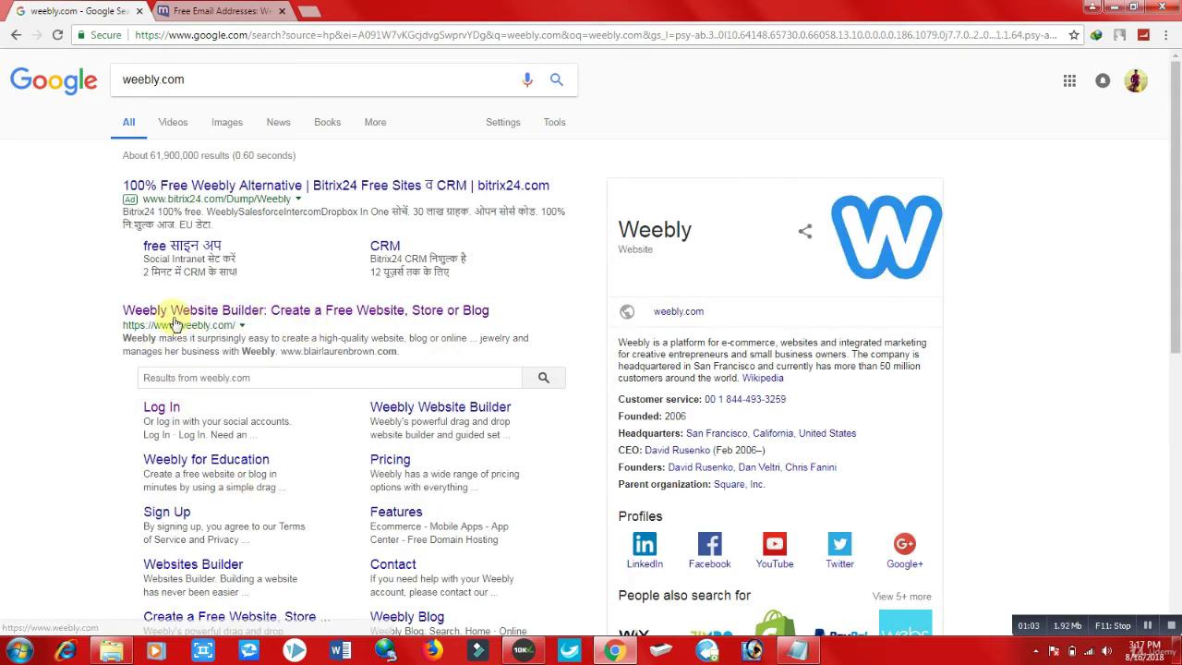
{"action": "left_click", "coordinate": [399, 318]}
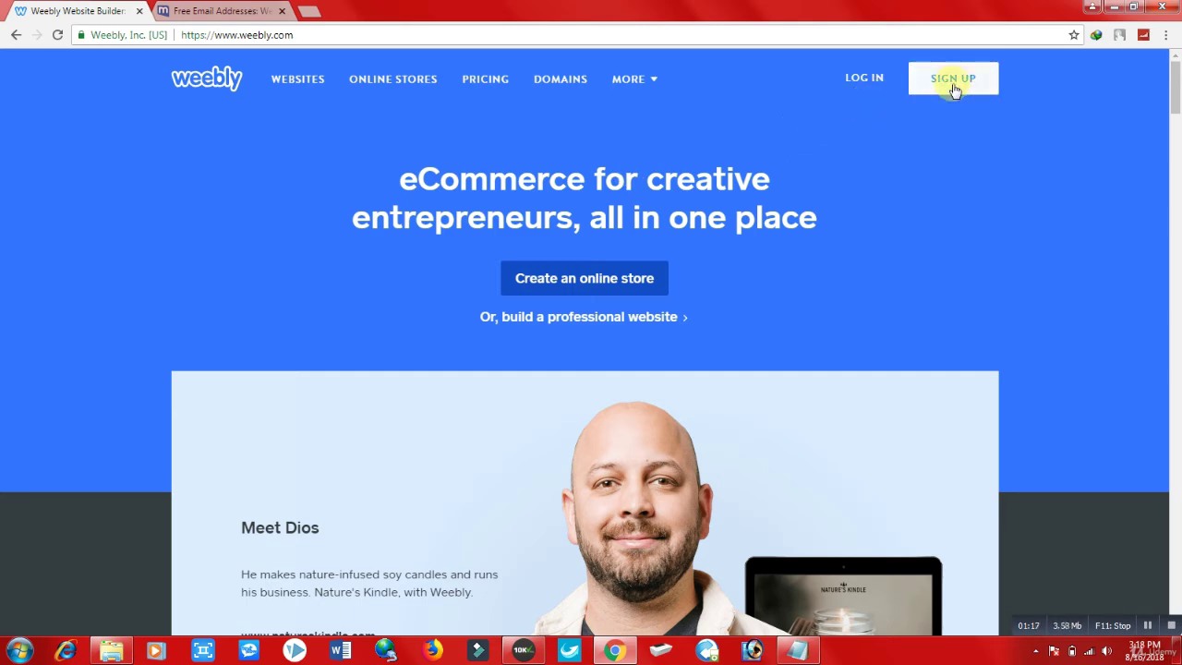
Step: Open the sign-up form, clear the autofilled e-mail, and enter the user's full name and e-mail address
{"action": "left_click", "coordinate": [954, 88]}
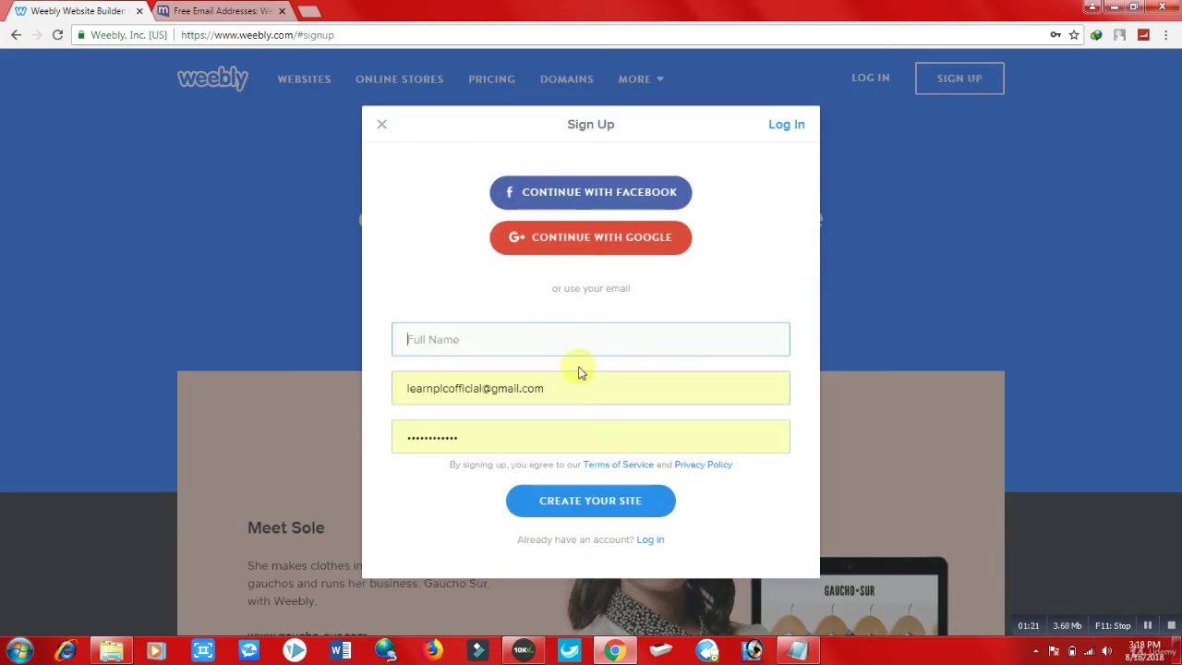
{"action": "left_click", "coordinate": [574, 374]}
{"action": "key", "text": "BackSpace"}
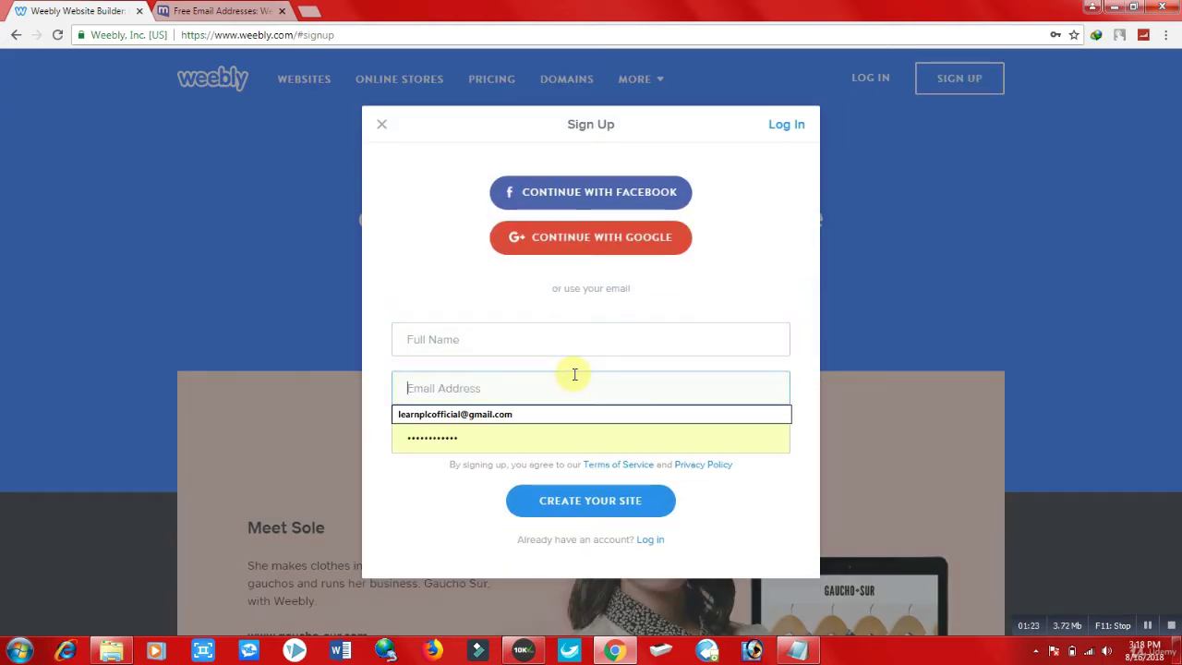
{"action": "left_click", "coordinate": [569, 345]}
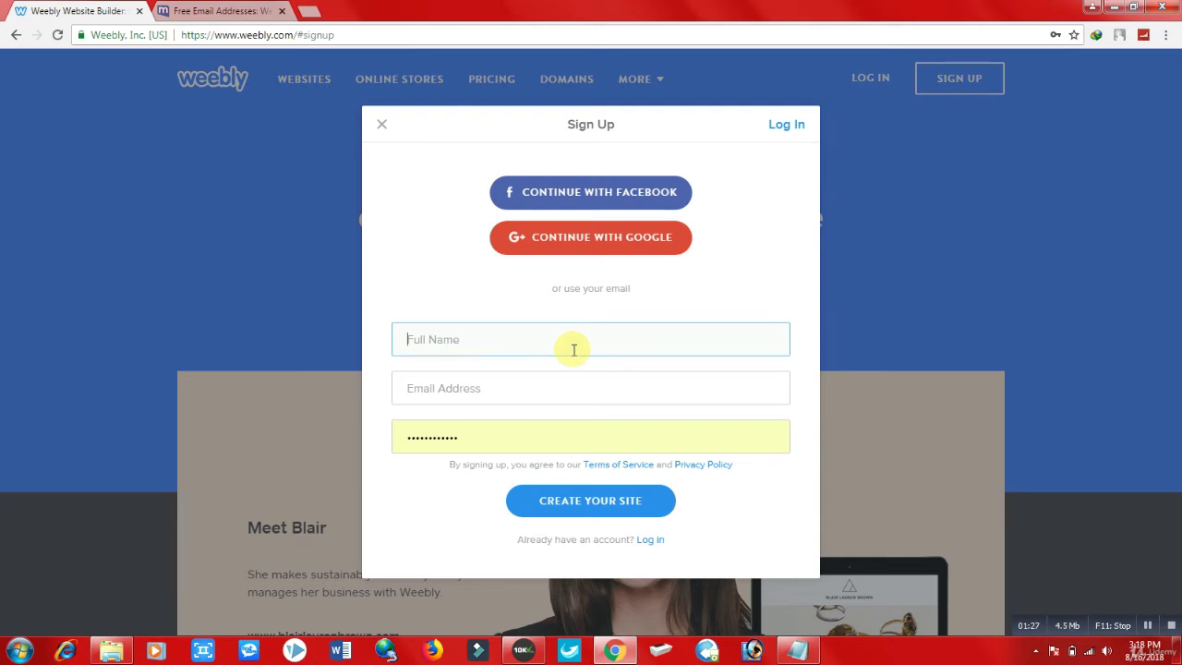
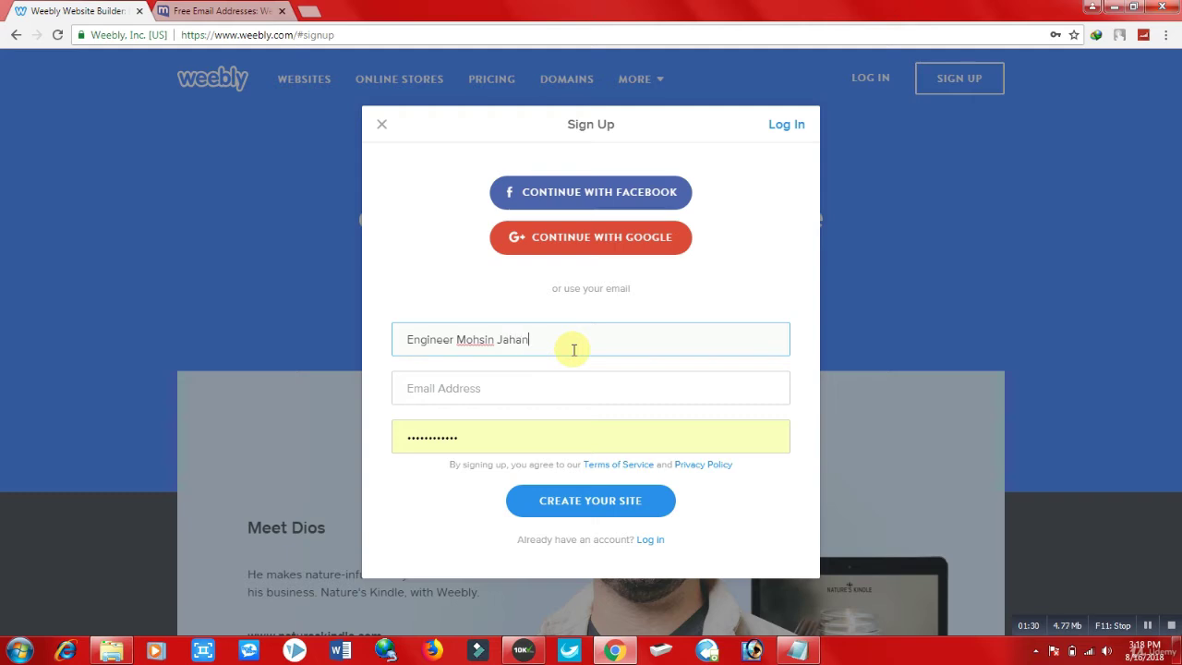
{"action": "key", "text": "Tab"}
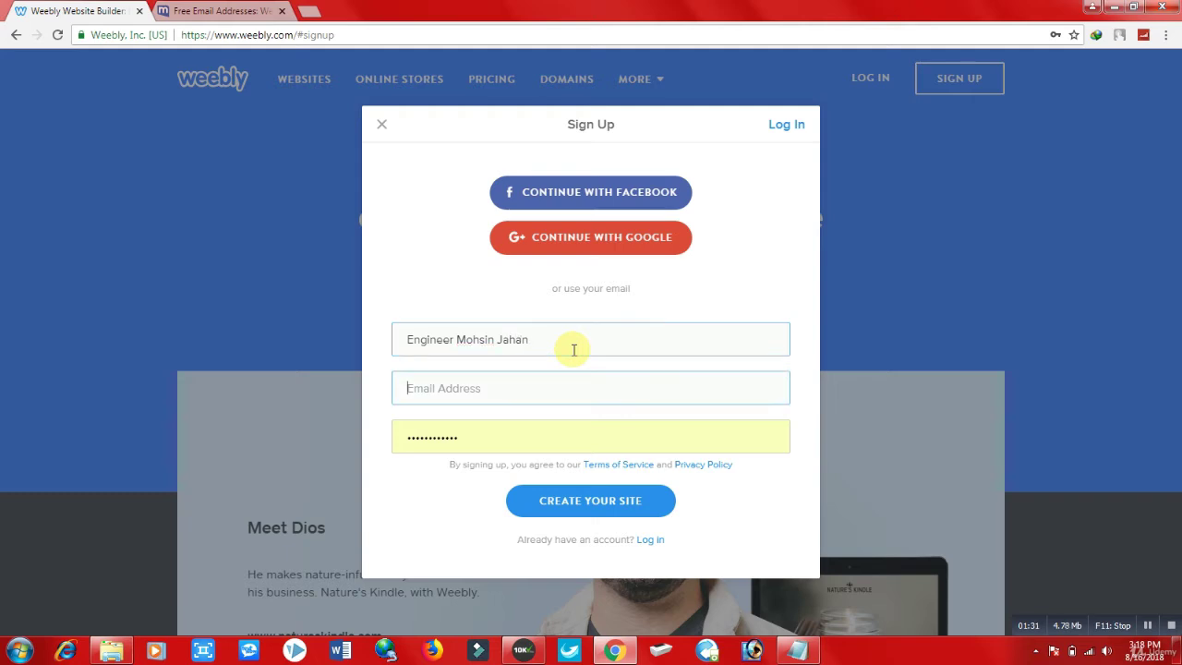
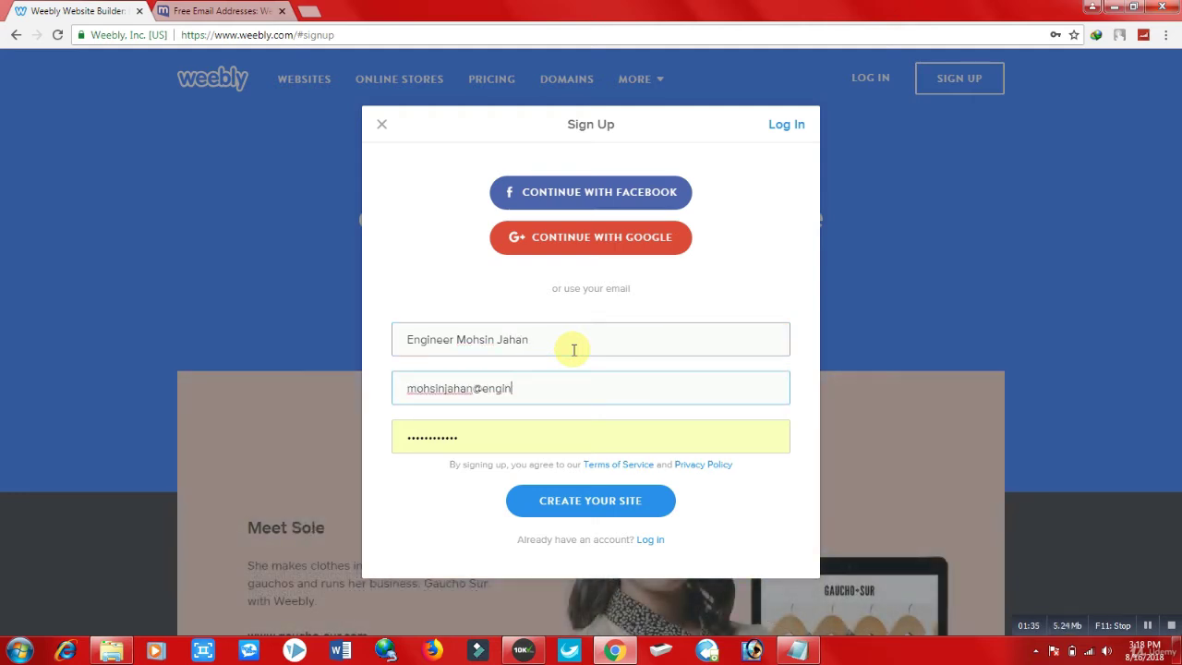
Step: Enter the account password, submit, and re-enter a longer password after the length warning
{"action": "key", "text": "Tab"}
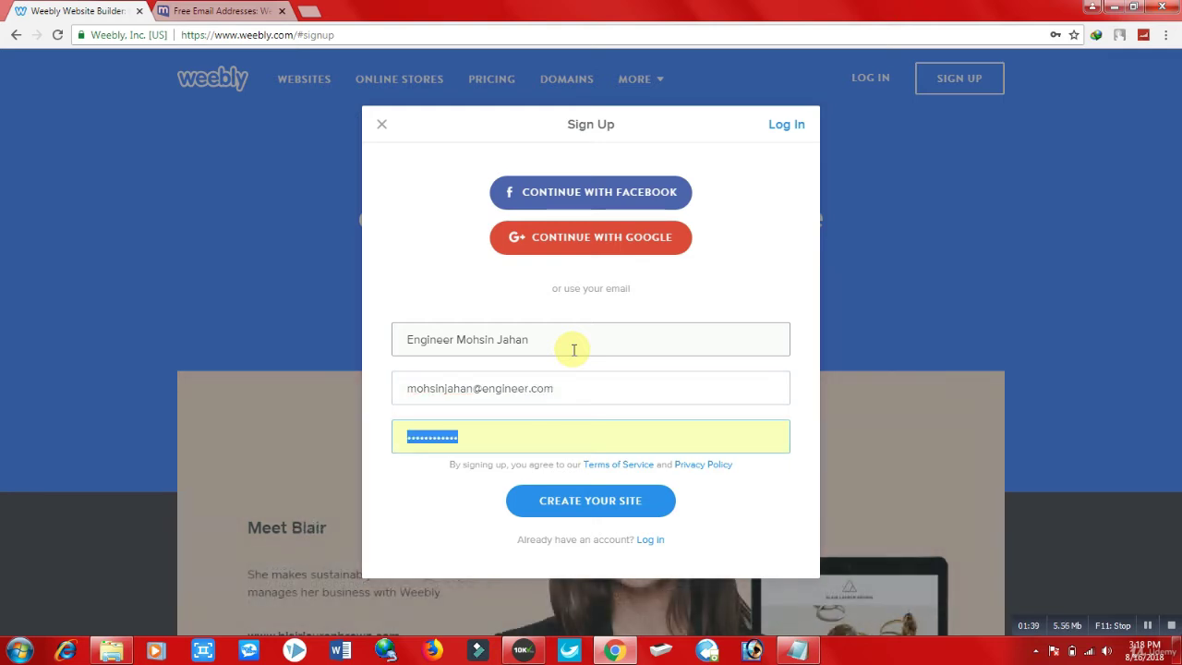
{"action": "type", "text": "•••••"}
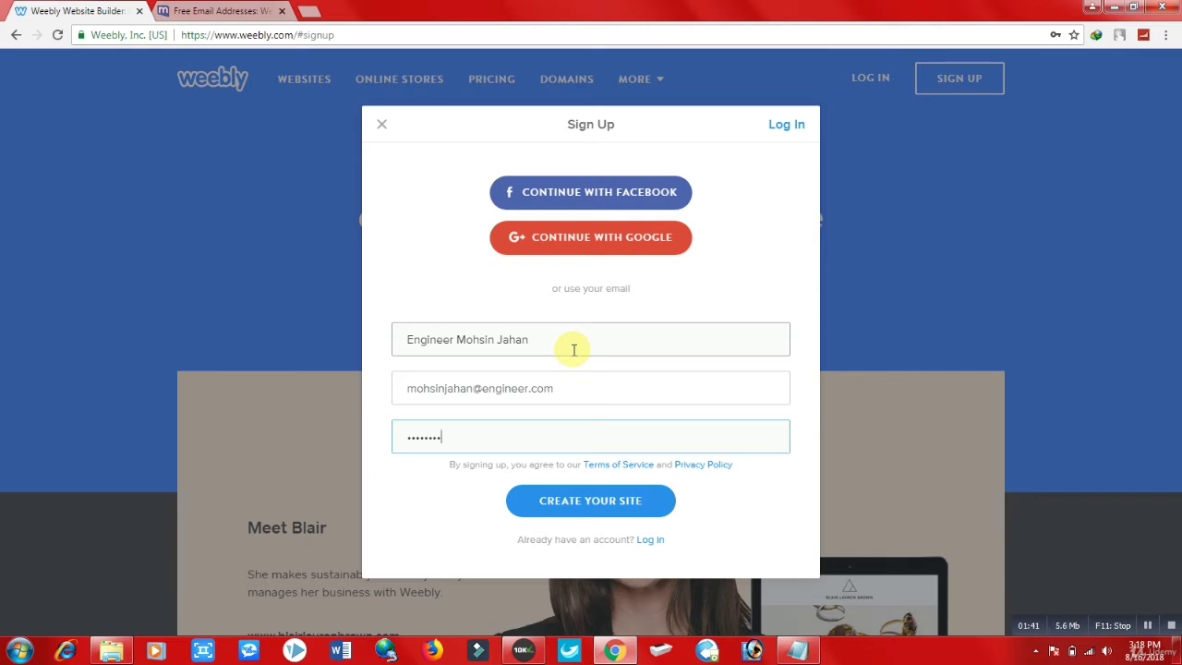
{"action": "left_click", "coordinate": [572, 510]}
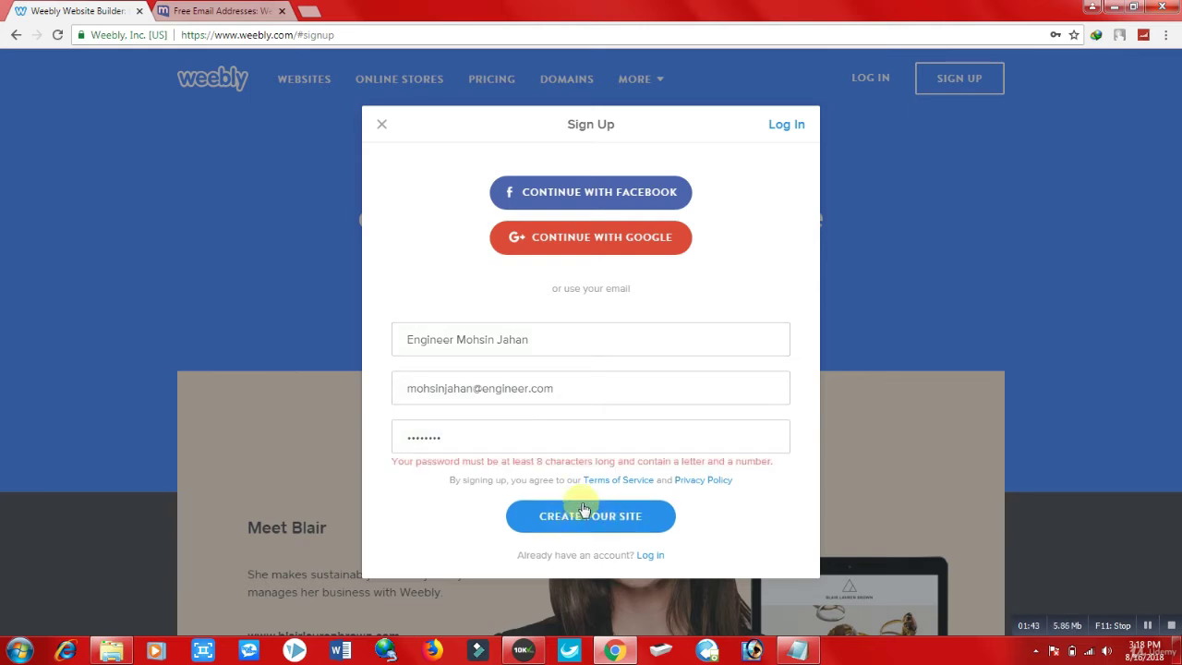
{"action": "left_click", "coordinate": [550, 440]}
{"action": "key", "text": "ctrl+a"}
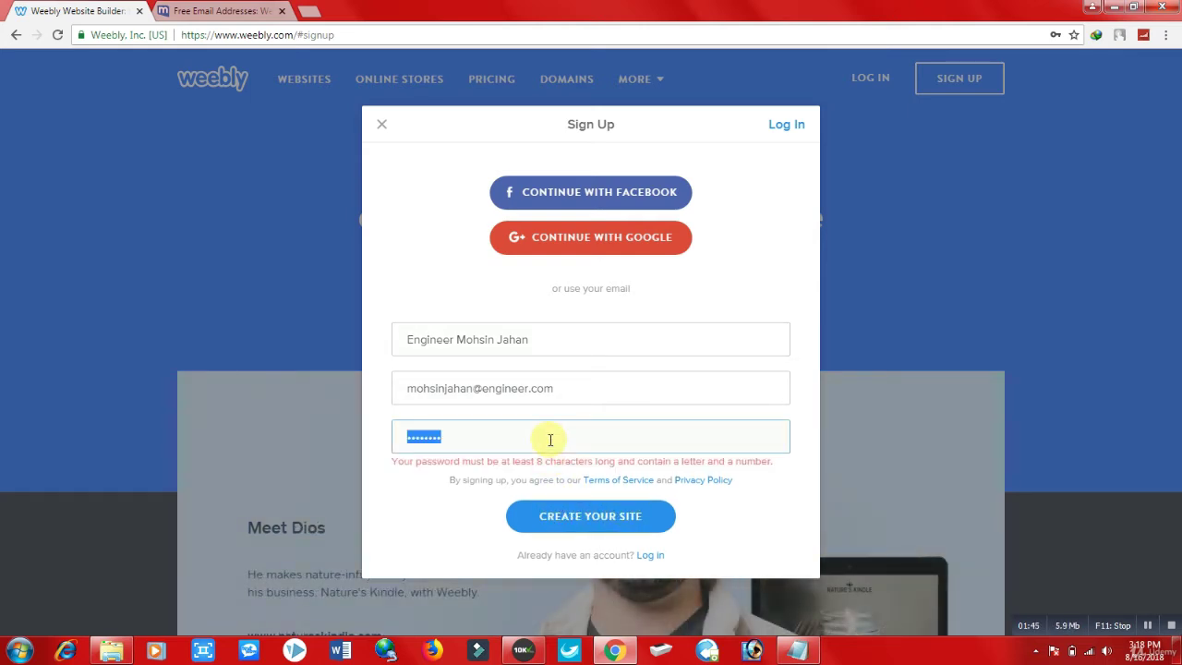
{"action": "type", "text": "m"}
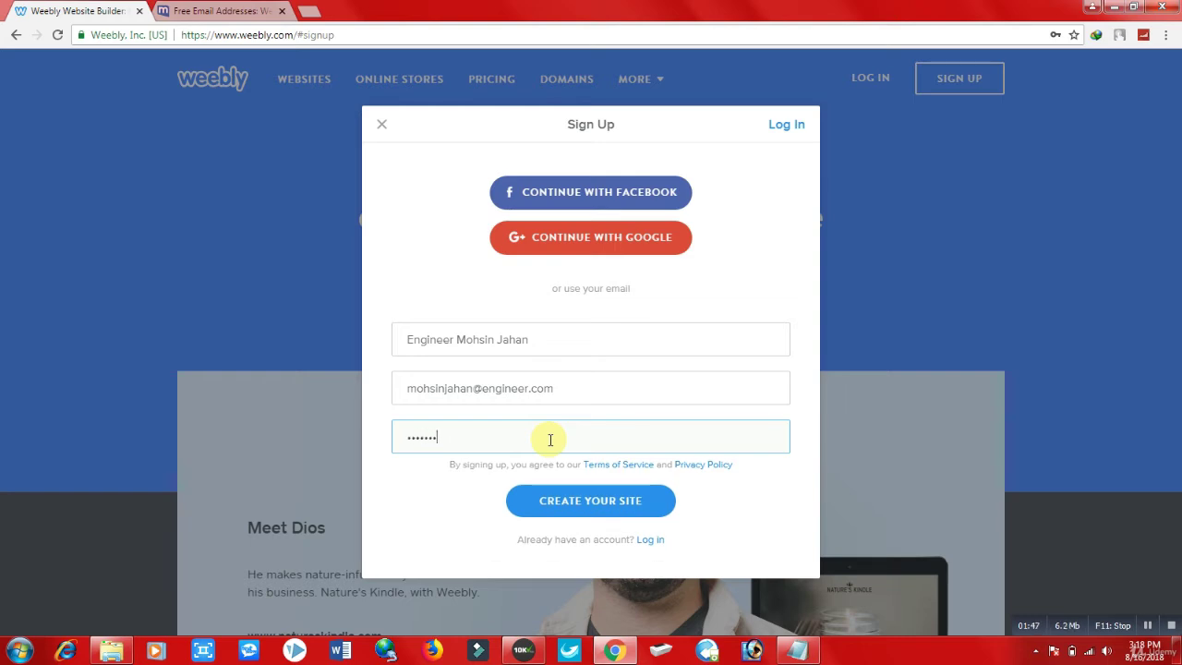
{"action": "type", "text": "1"}
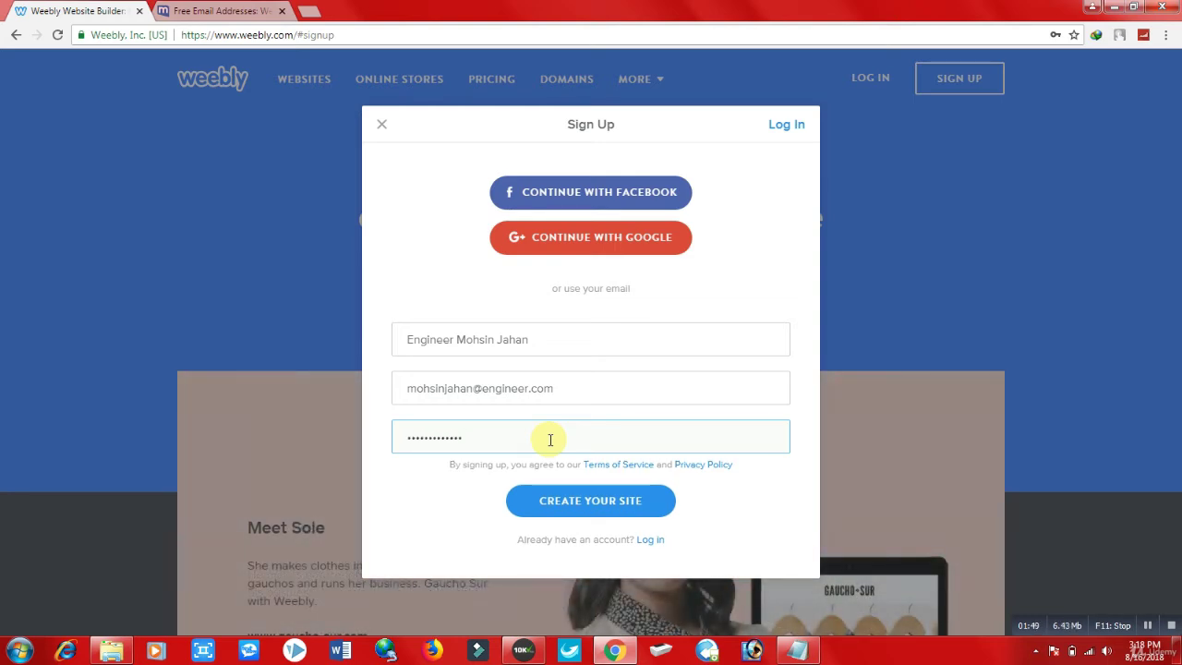
Step: Create the Weebly account and let Chrome save its password
{"action": "left_click", "coordinate": [595, 501]}
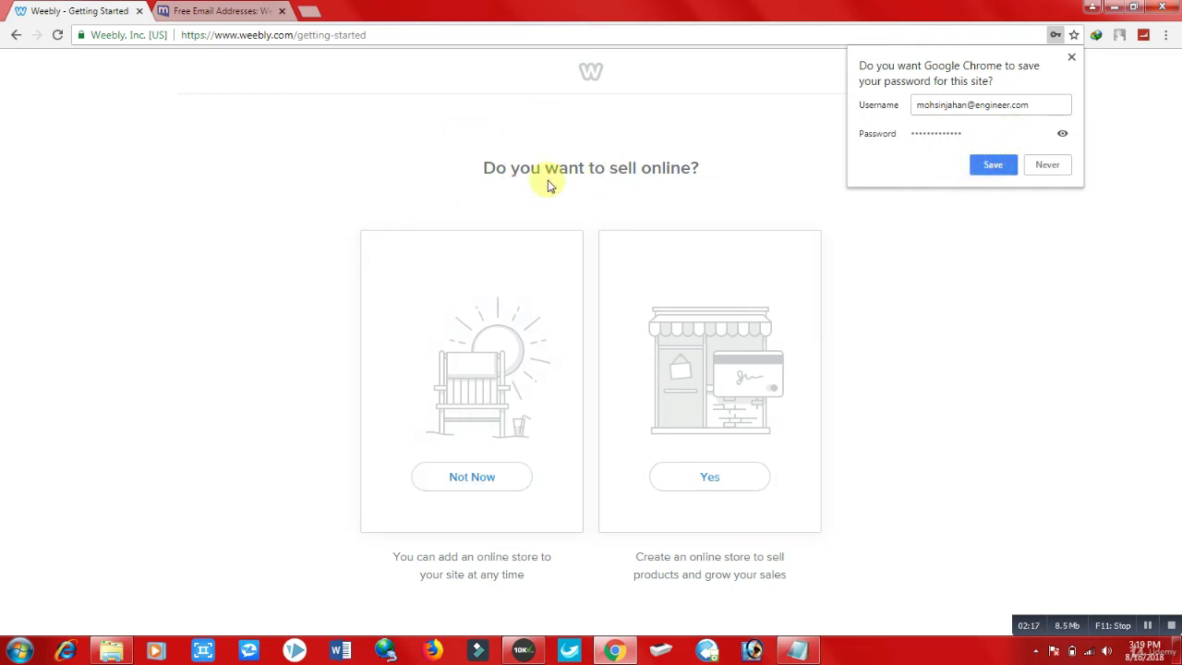
{"action": "left_click", "coordinate": [1004, 172]}
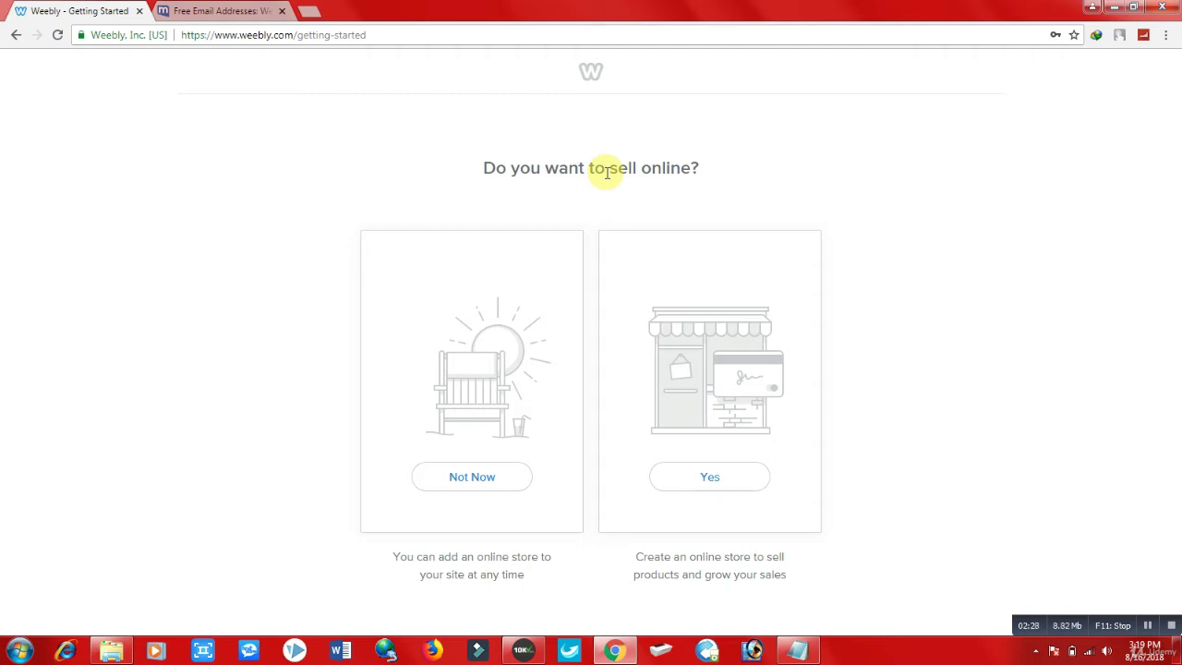
{"action": "left_click_drag", "start_coordinate": [606, 169], "coordinate": [607, 174]}
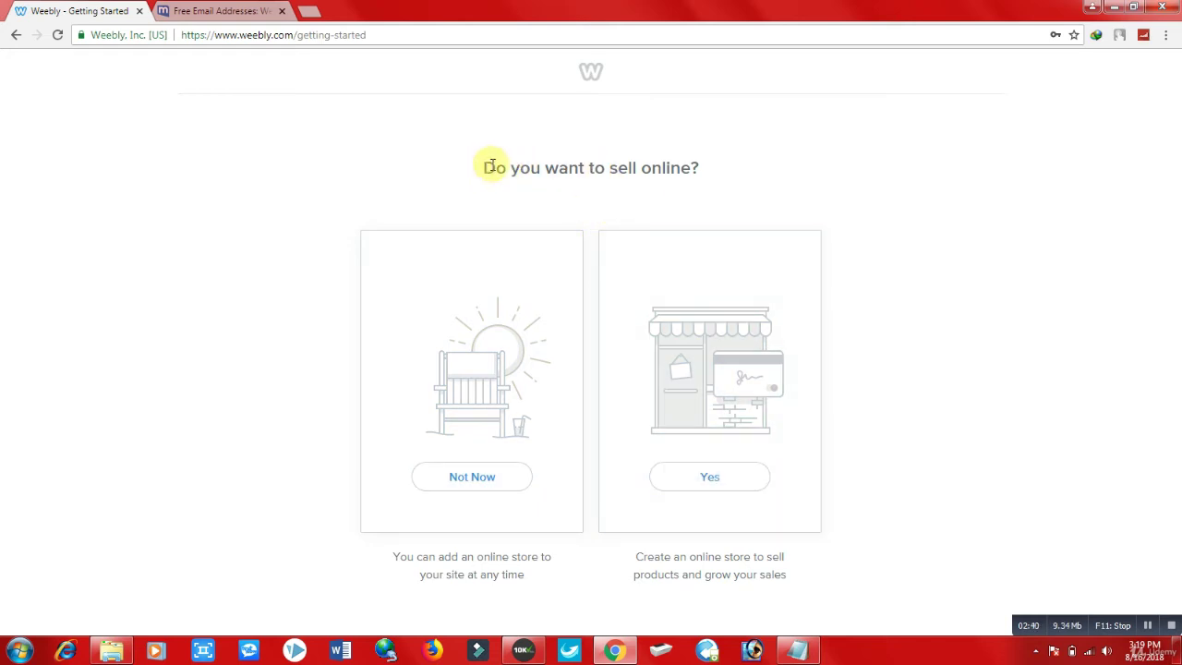
Step: Decline setting up an online store and continue to theme selection
{"action": "left_click_drag", "start_coordinate": [486, 168], "coordinate": [728, 177]}
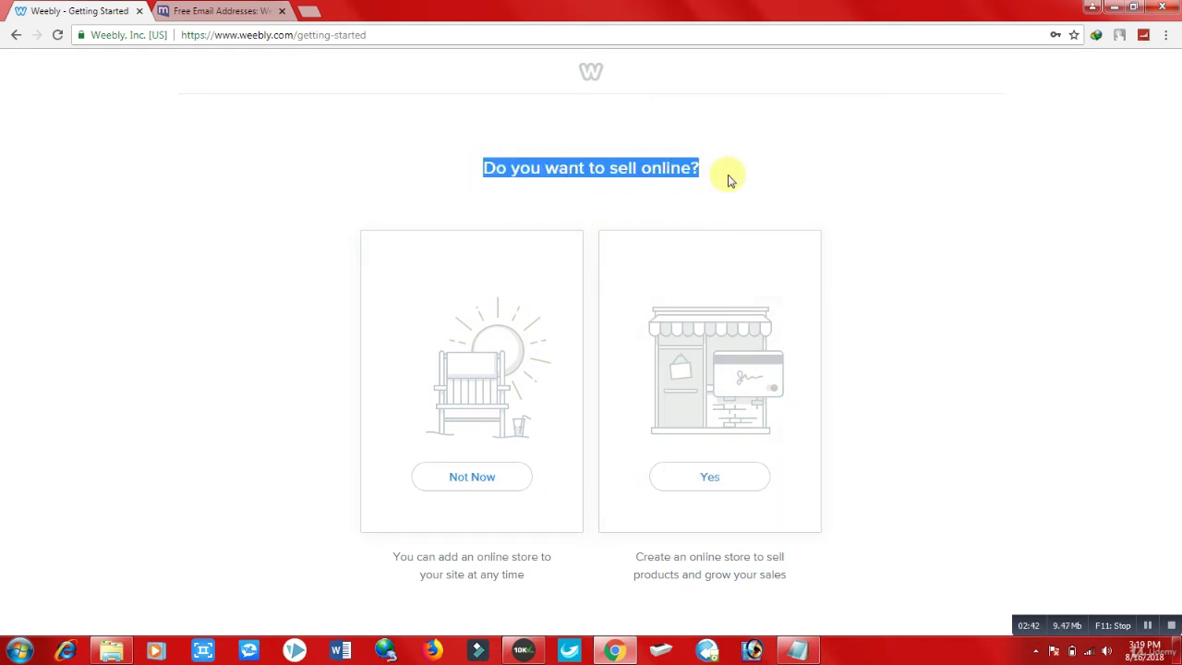
{"action": "left_click", "coordinate": [725, 173]}
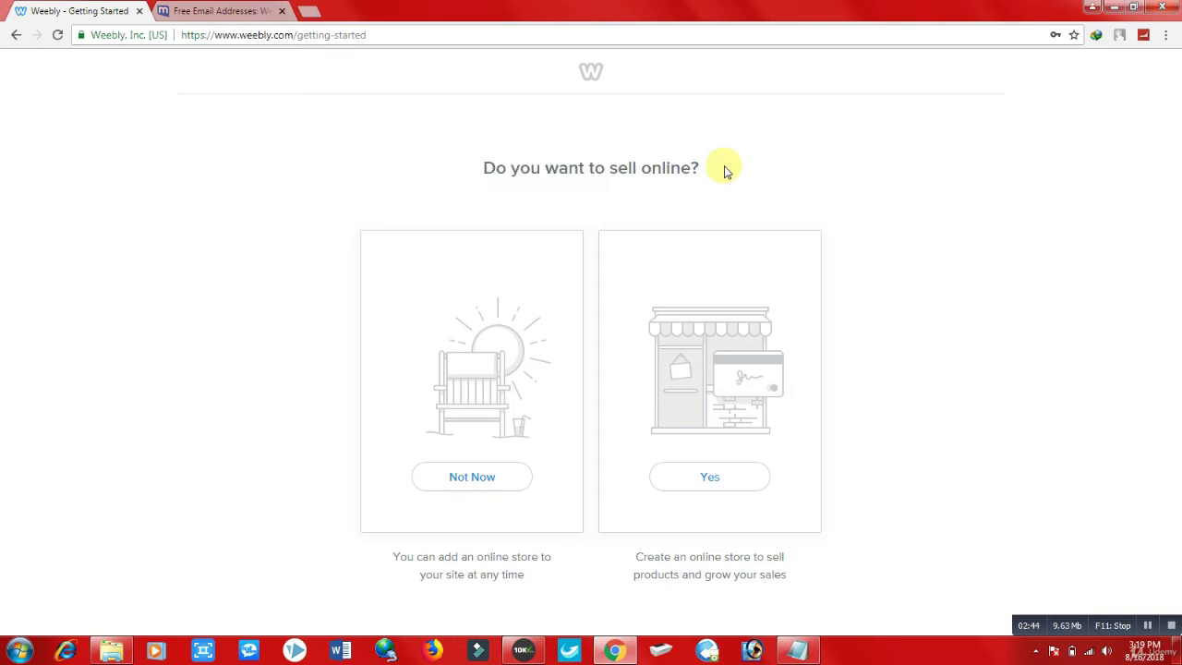
{"action": "left_click", "coordinate": [468, 477]}
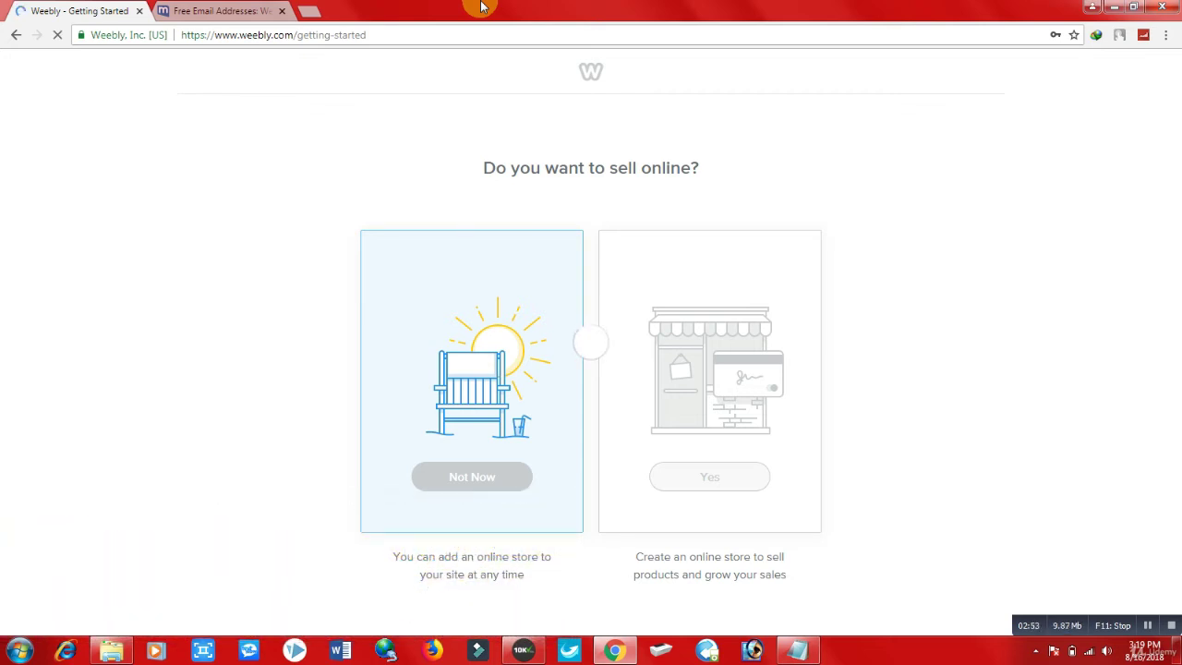
{"action": "left_click", "coordinate": [531, 473]}
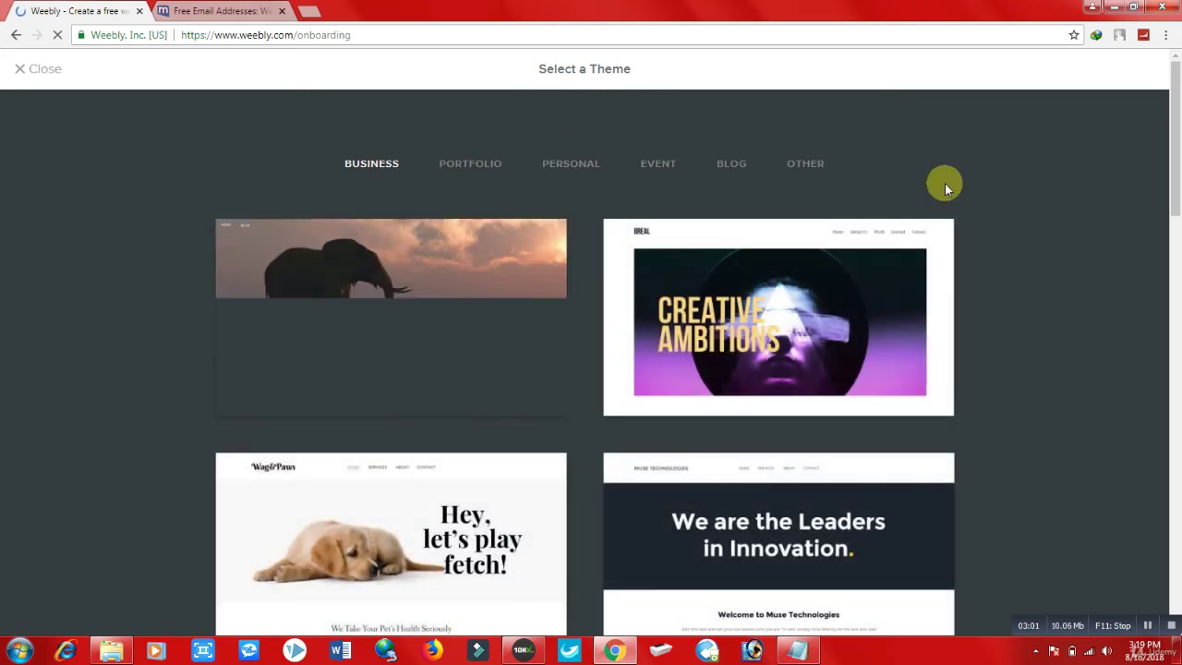
Step: Browse the Portfolio, Personal, Event and Other theme categories, scrolling to the gallery's bottom
{"action": "left_click_drag", "start_coordinate": [1175, 165], "coordinate": [1174, 140]}
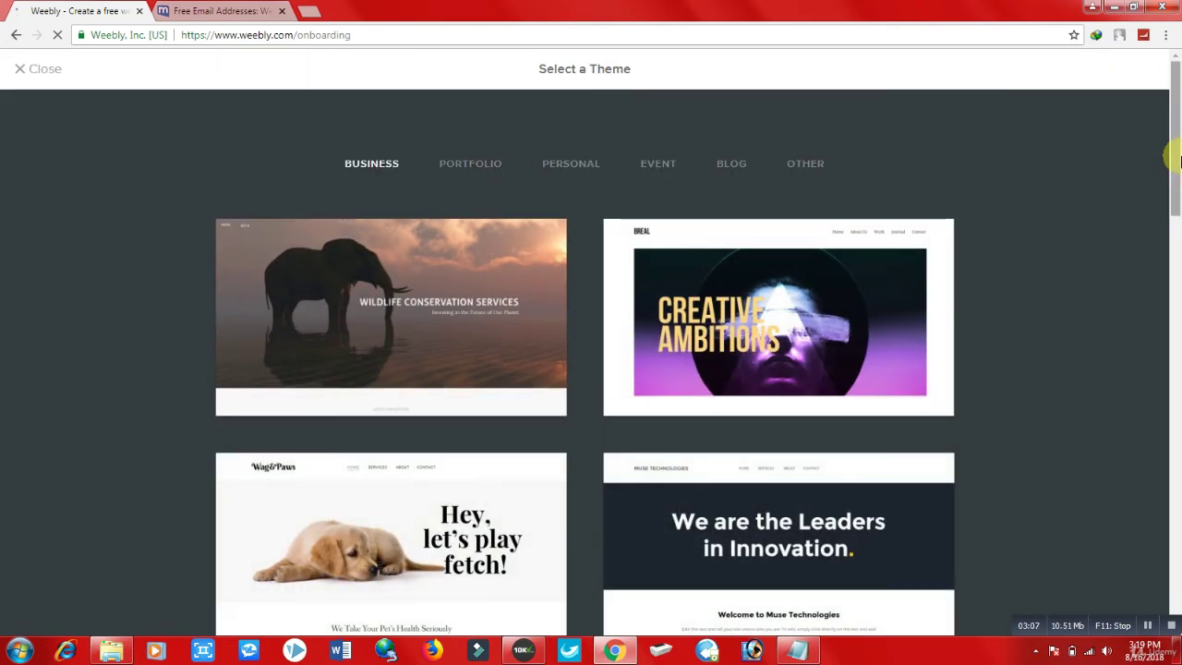
{"action": "left_click_drag", "start_coordinate": [1176, 160], "coordinate": [1175, 189]}
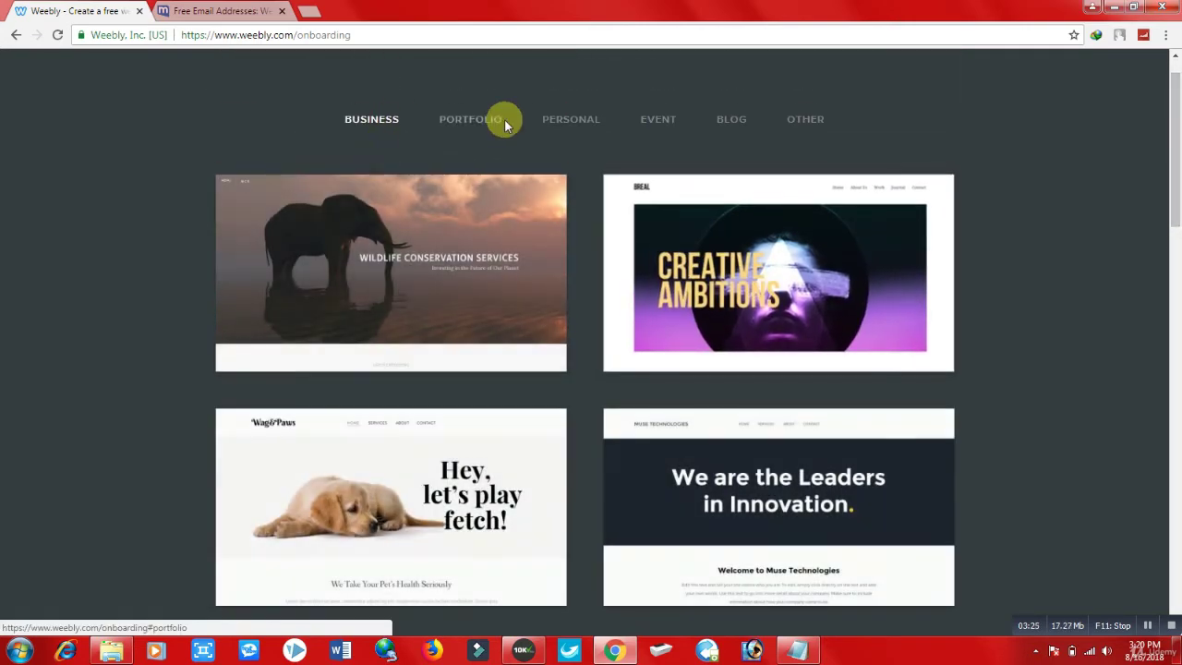
{"action": "left_click", "coordinate": [476, 131]}
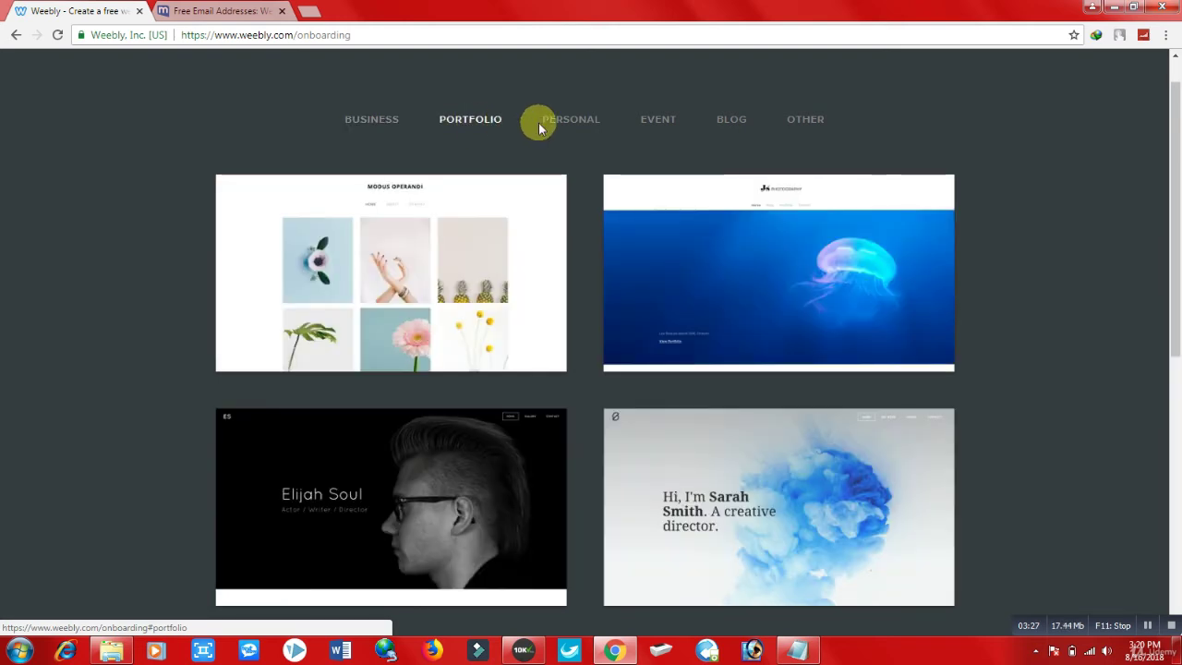
{"action": "left_click", "coordinate": [571, 127]}
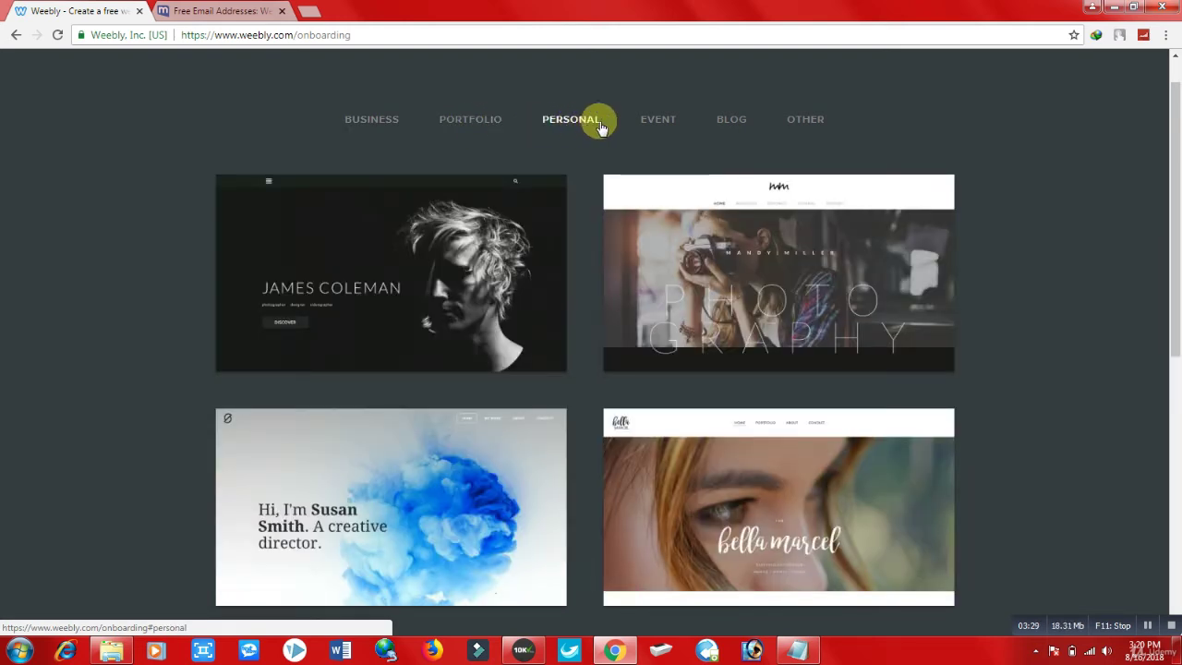
{"action": "mouse_move", "coordinate": [1177, 139]}
{"action": "left_mouse_down"}
{"action": "mouse_move", "coordinate": [1178, 369]}
{"action": "mouse_move", "coordinate": [1176, 120]}
{"action": "left_mouse_up"}
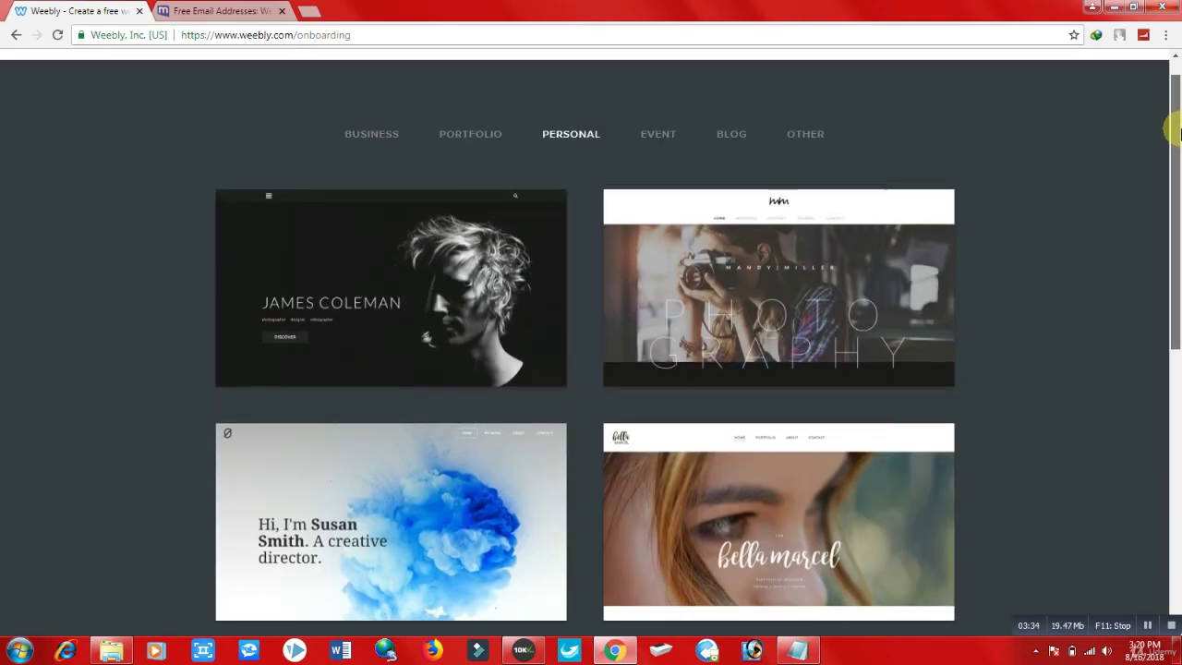
{"action": "left_click", "coordinate": [659, 134]}
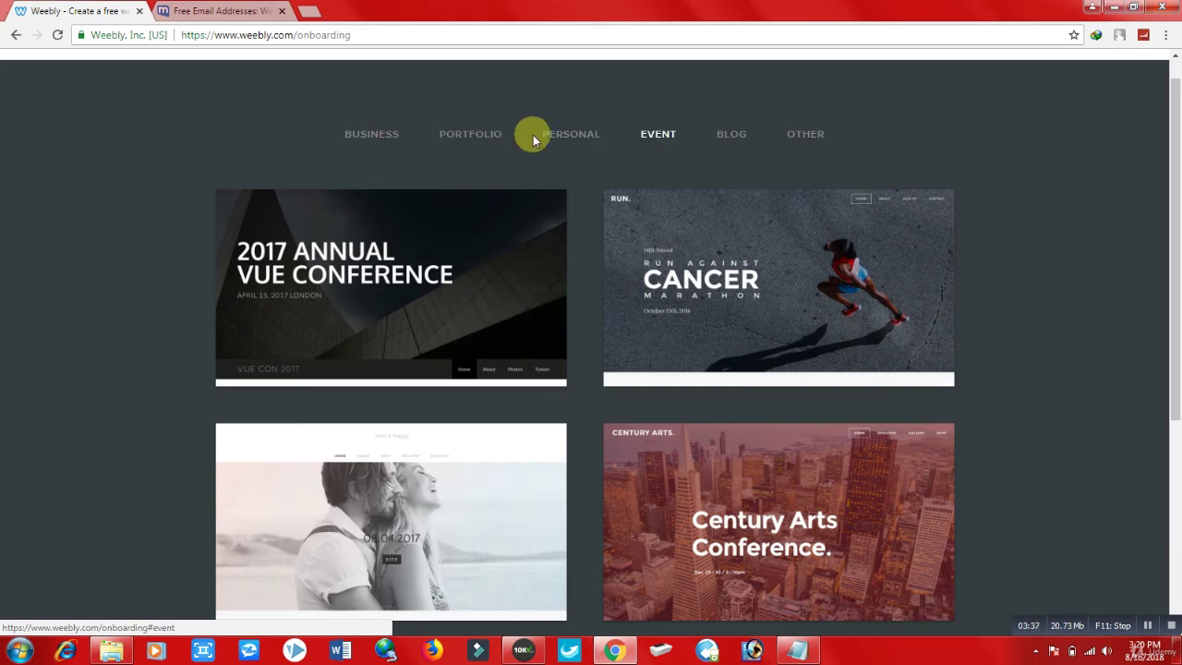
{"action": "left_click", "coordinate": [817, 145]}
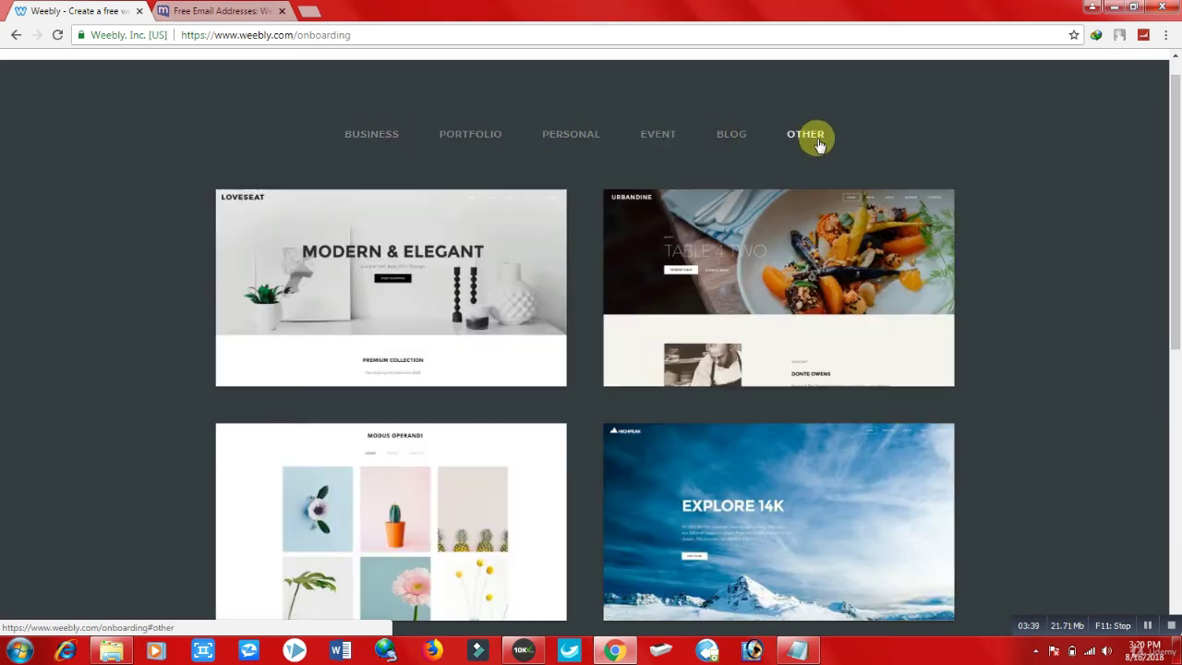
{"action": "left_click_drag", "start_coordinate": [1177, 162], "coordinate": [1178, 432]}
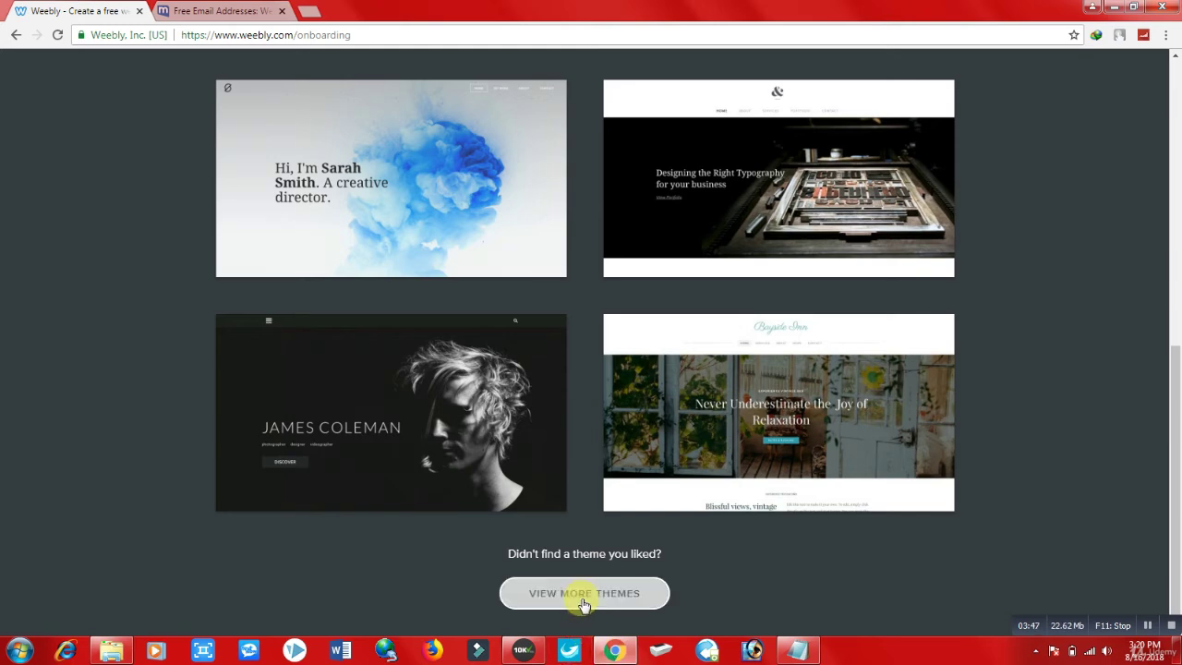
Step: Load more themes and scroll down until the Muse Technologies card appears
{"action": "left_click", "coordinate": [580, 598]}
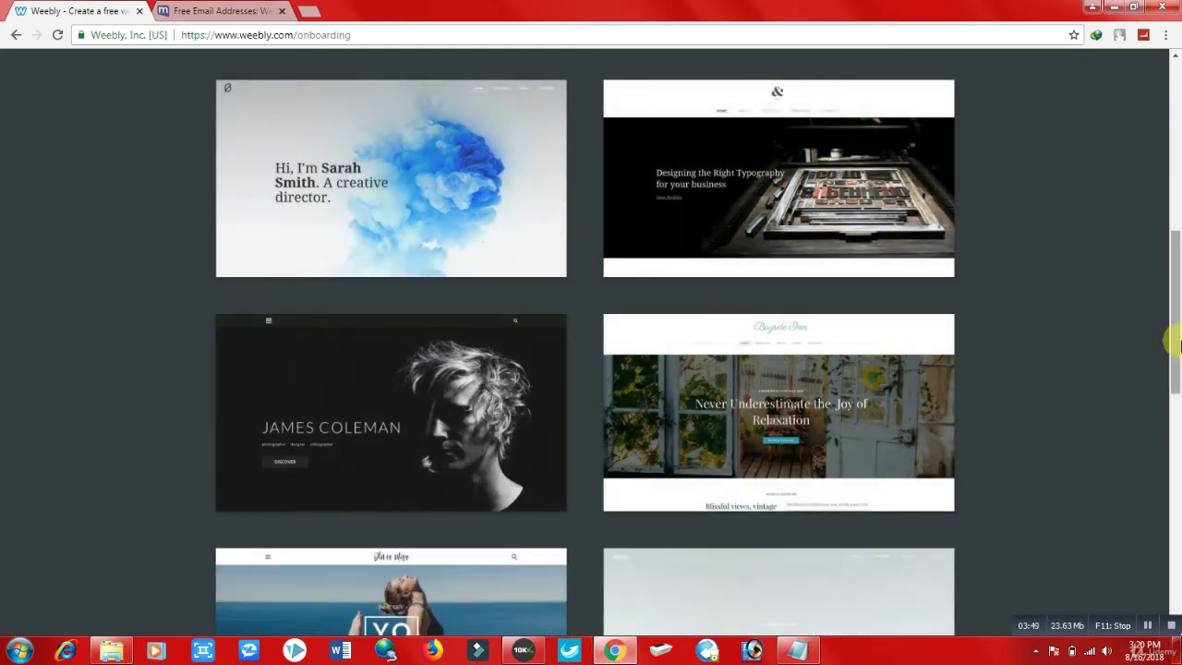
{"action": "scroll", "coordinate": [1177, 312], "scroll_direction": "down", "scroll_amount": 1}
{"action": "scroll", "coordinate": [1178, 312], "scroll_direction": "down", "scroll_amount": 4}
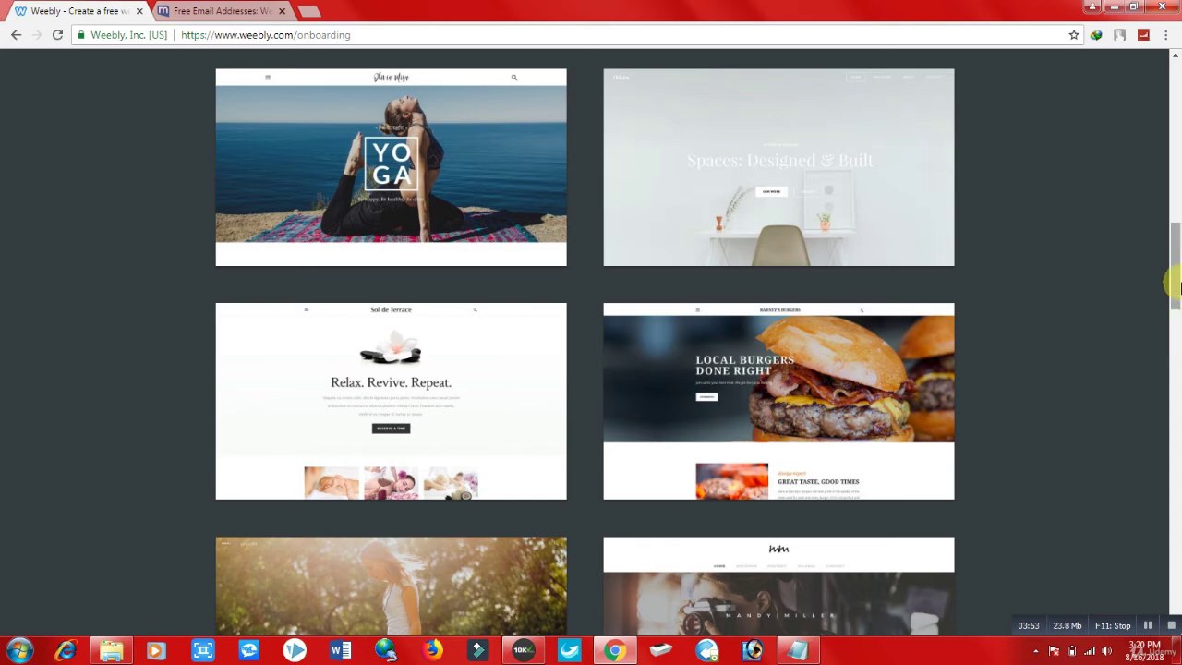
{"action": "scroll", "coordinate": [1174, 312], "scroll_direction": "down", "scroll_amount": 2}
{"action": "scroll", "coordinate": [1174, 312], "scroll_direction": "down", "scroll_amount": 4}
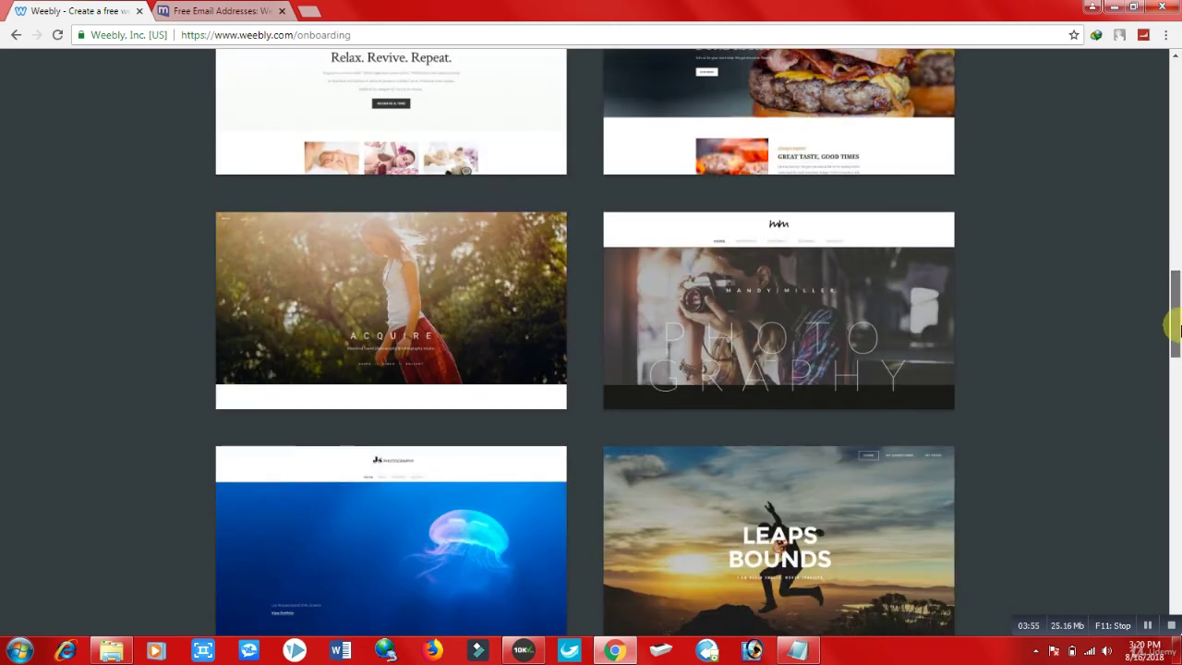
{"action": "scroll", "coordinate": [1176, 348], "scroll_direction": "down", "scroll_amount": 2}
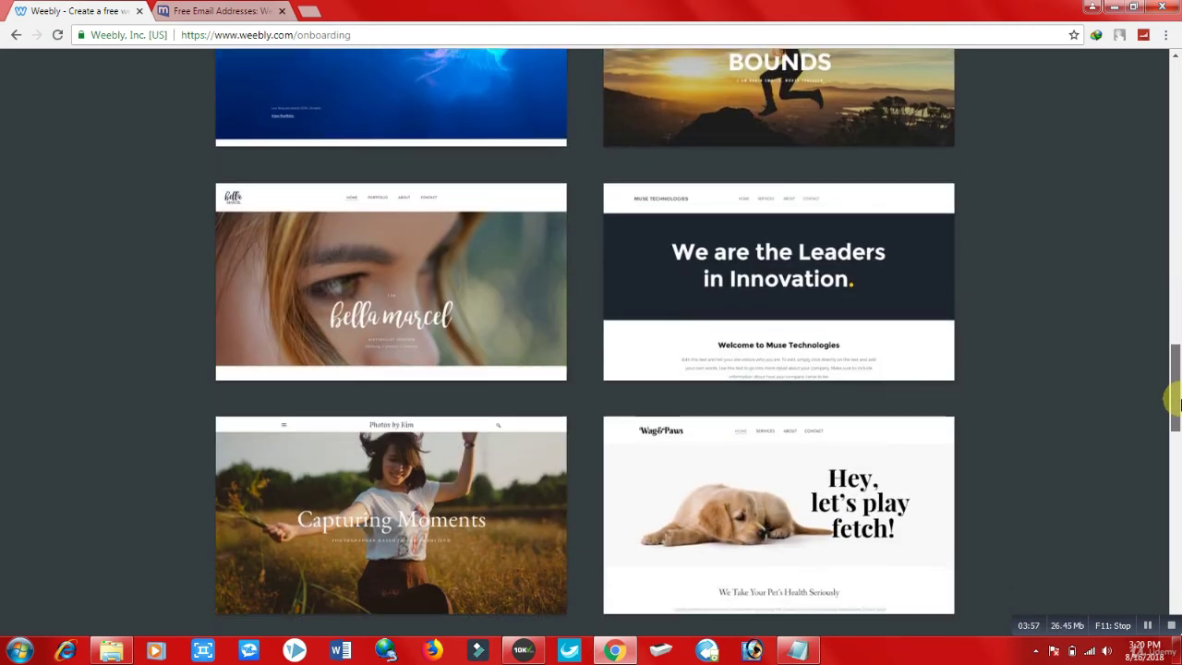
{"action": "scroll", "coordinate": [1176, 406], "scroll_direction": "down", "scroll_amount": 1}
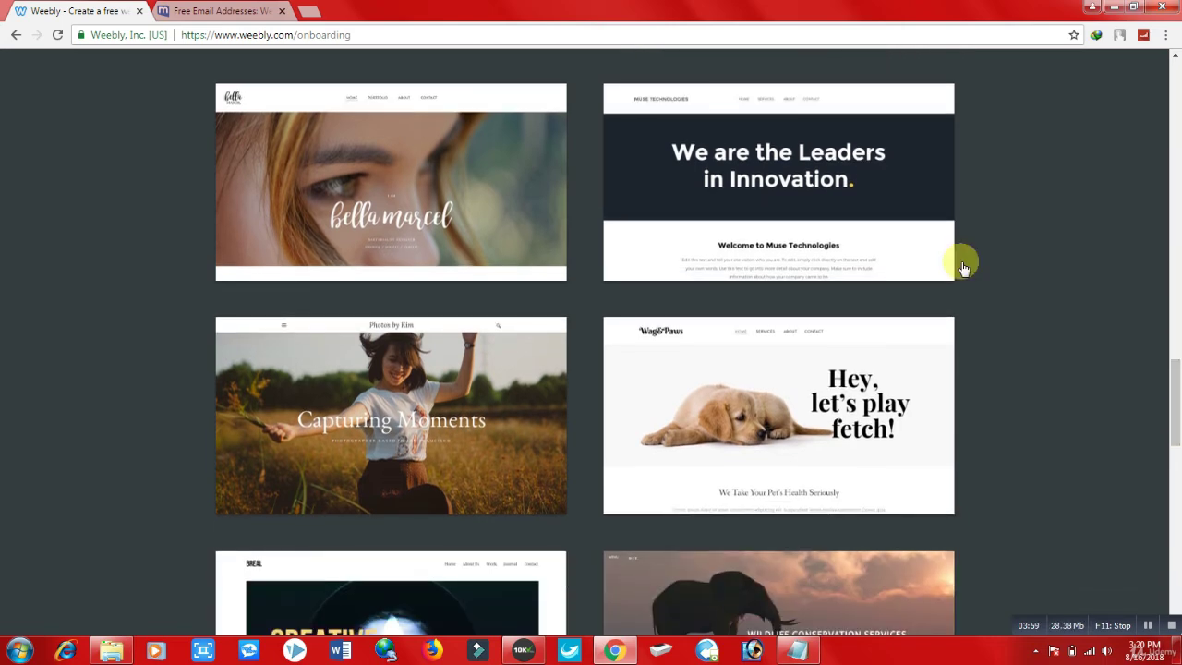
Step: Preview the Muse Technologies theme and start editing a site built from it
{"action": "left_click", "coordinate": [821, 208]}
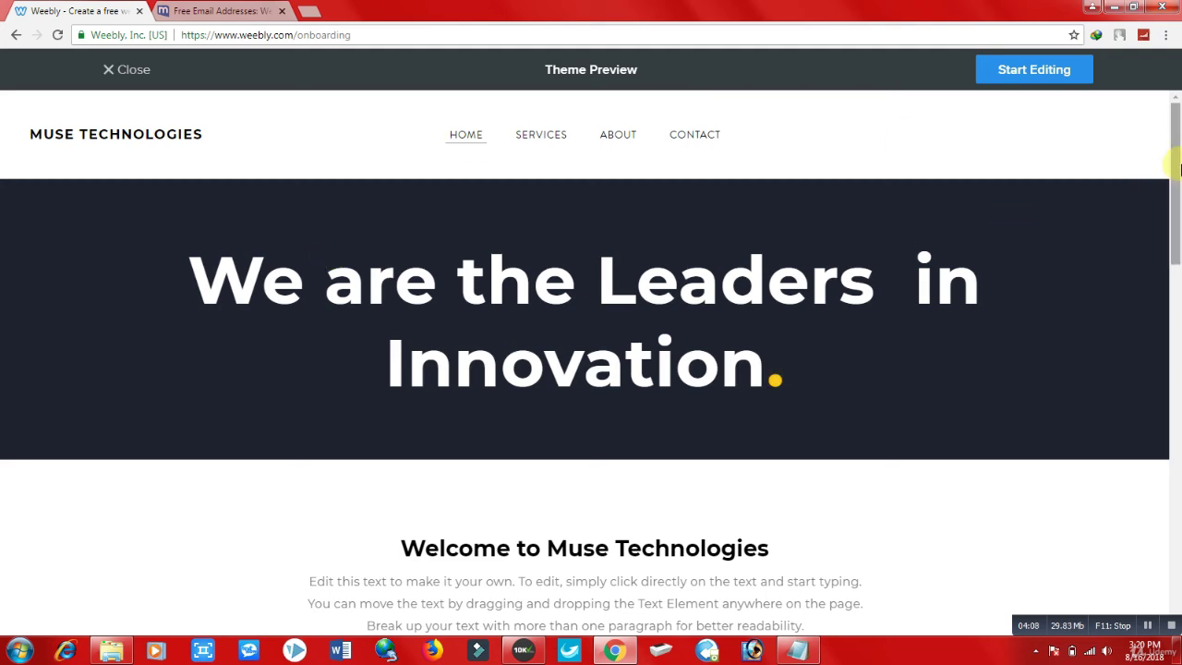
{"action": "left_click_drag", "start_coordinate": [1177, 168], "coordinate": [1173, 118]}
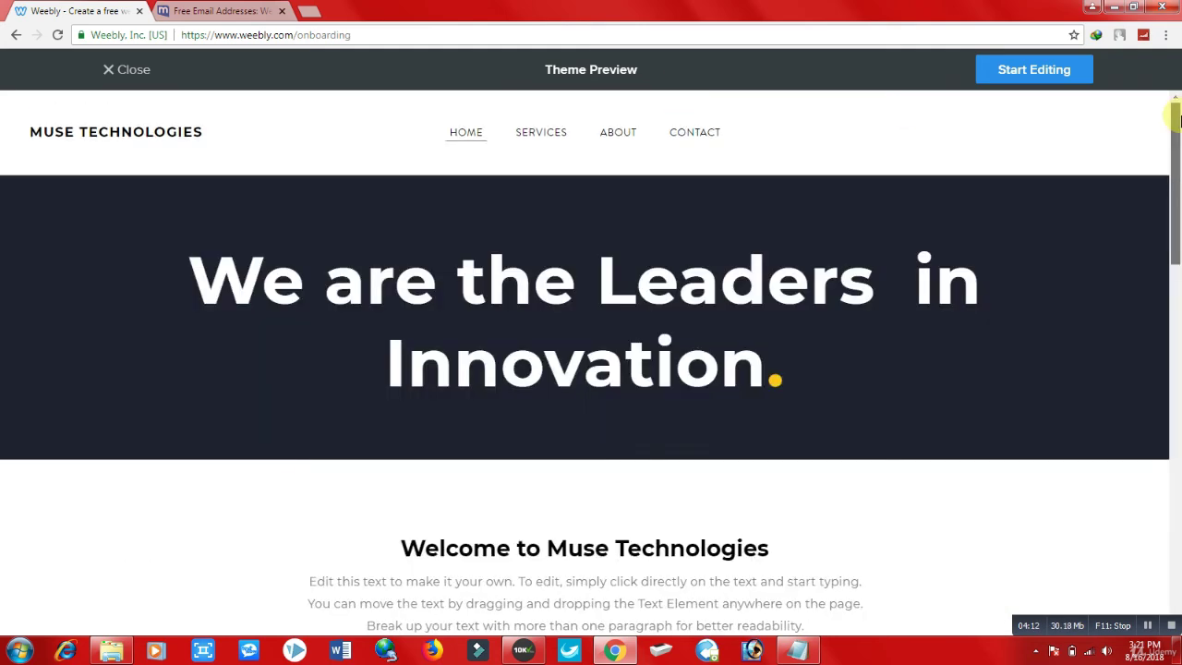
{"action": "left_click", "coordinate": [1029, 70]}
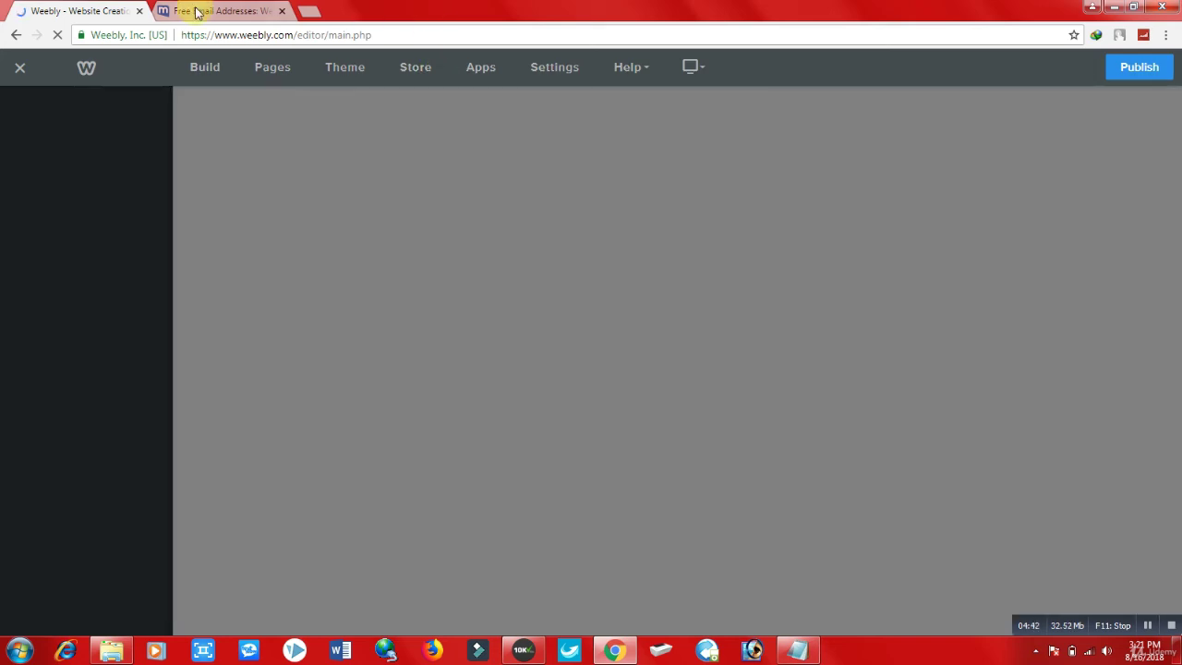
{"action": "left_click", "coordinate": [197, 10]}
{"action": "left_click", "coordinate": [265, 65]}
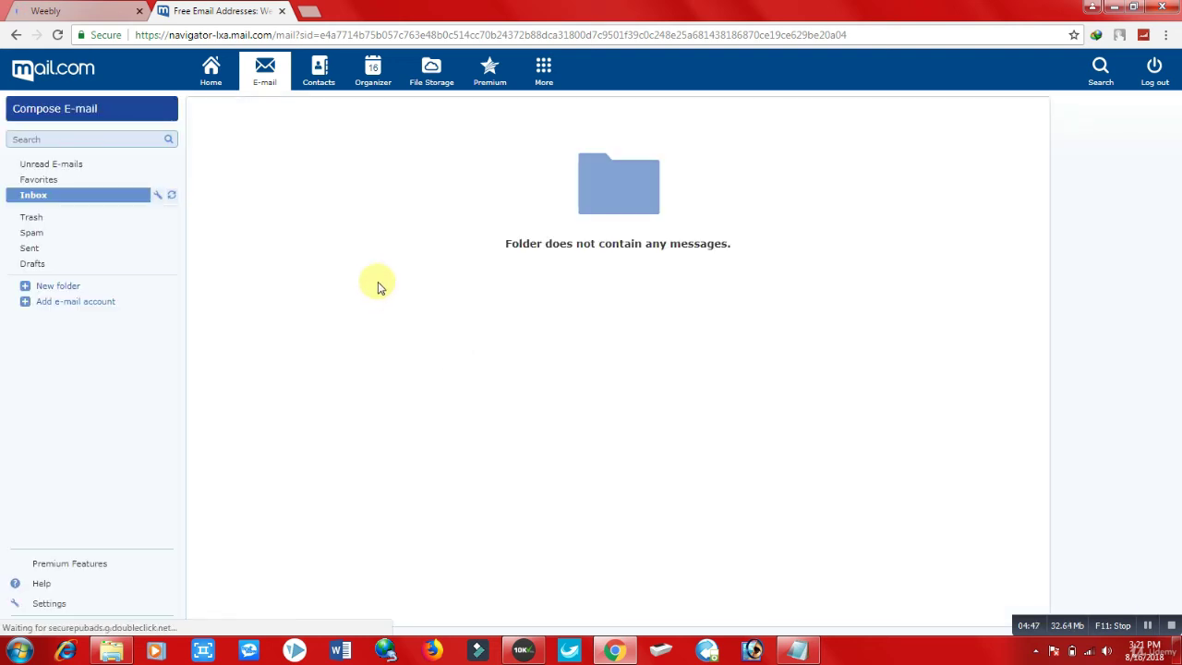
{"action": "left_click", "coordinate": [92, 8]}
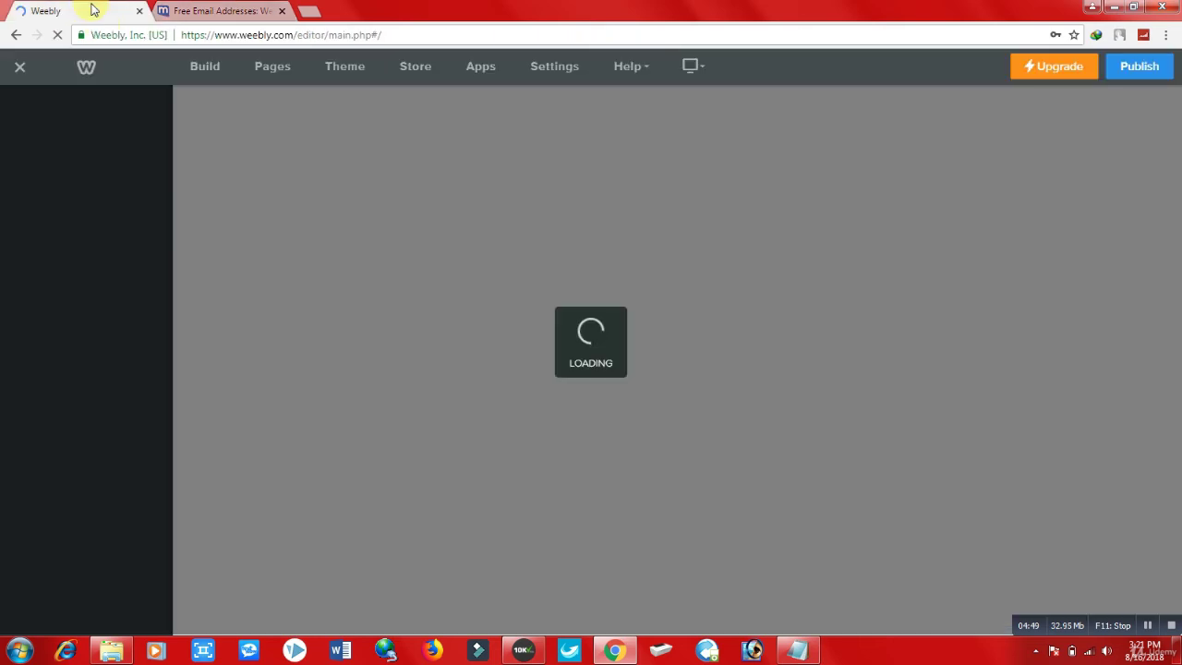
{"action": "left_click", "coordinate": [263, 12]}
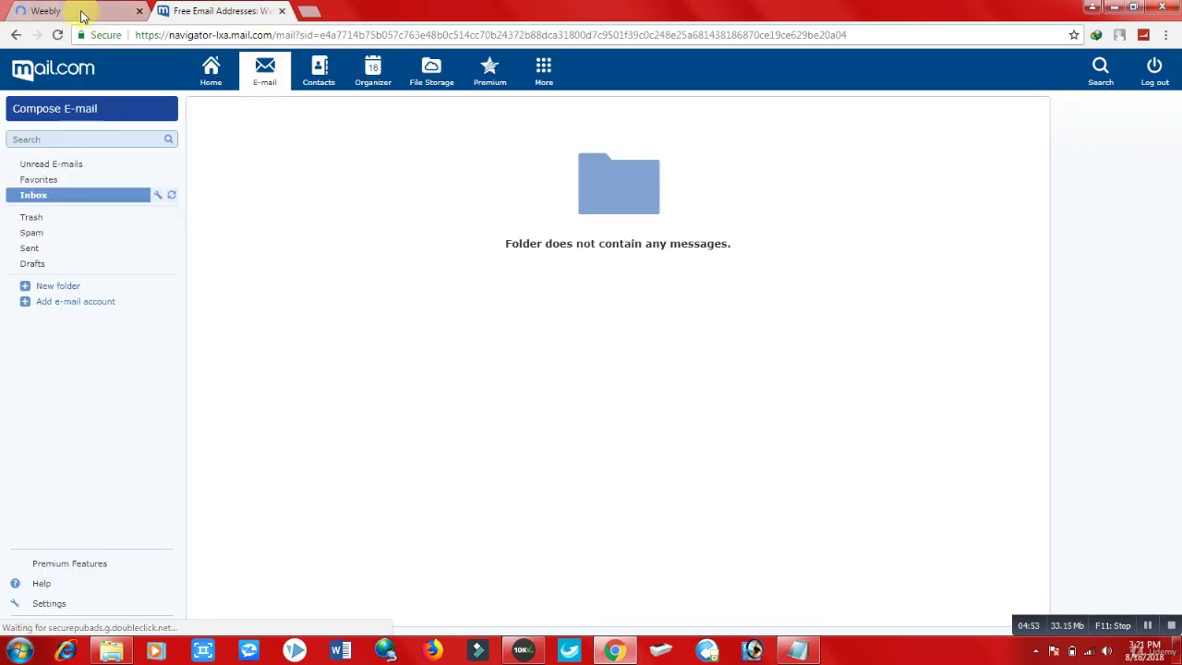
{"action": "left_click", "coordinate": [83, 11]}
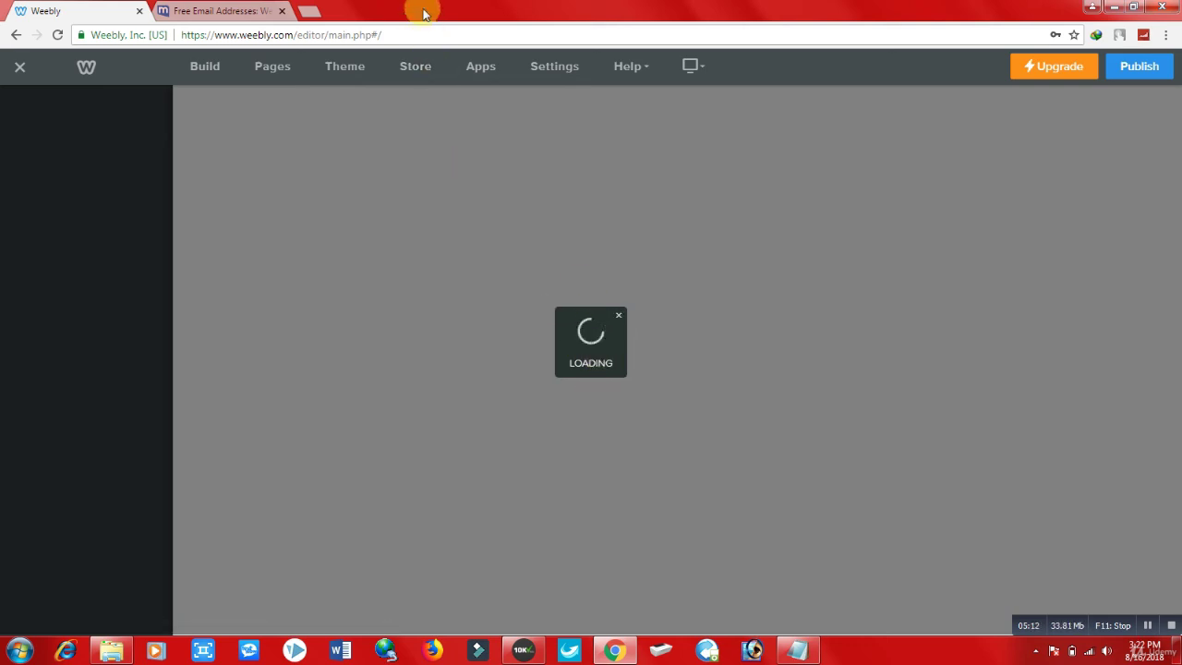
Step: Open jahanrecords.blogspot.com in a new Chrome tab
{"action": "left_click", "coordinate": [305, 10]}
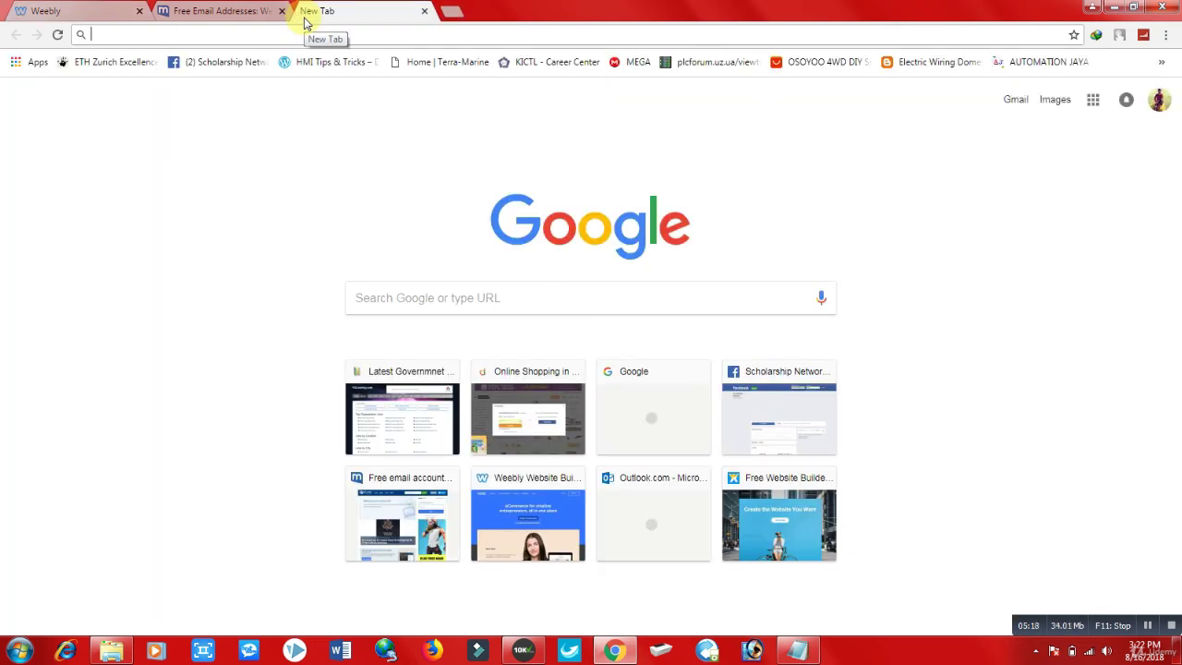
{"action": "type", "text": "jahanrecords"}
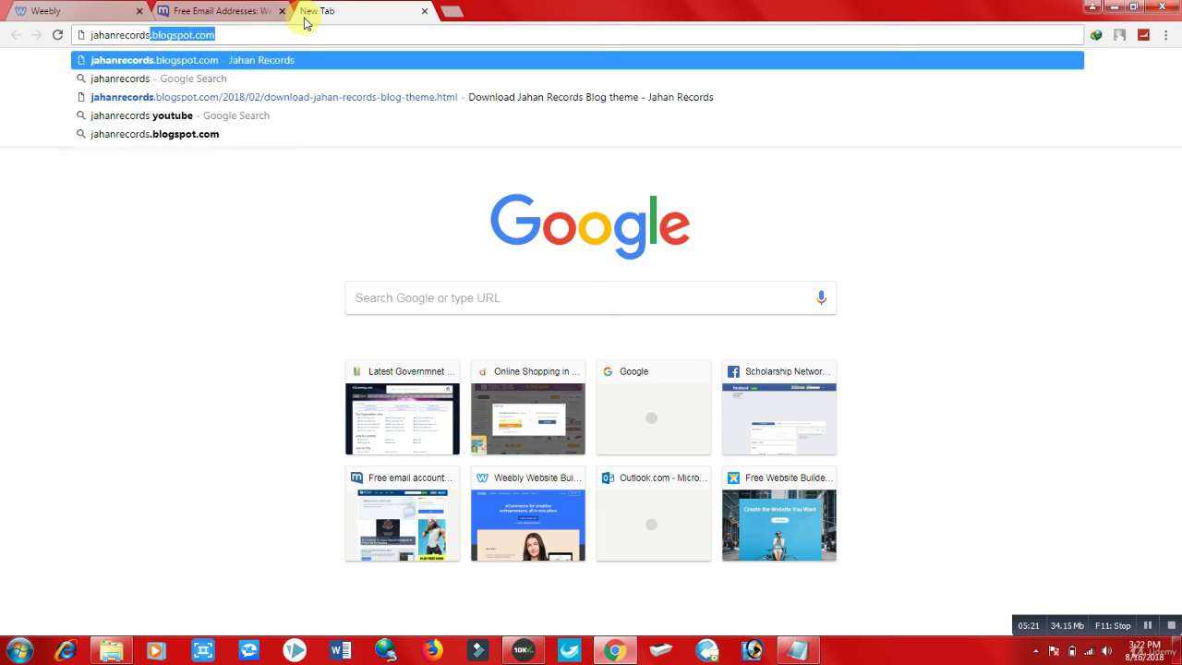
{"action": "key", "text": "Return"}
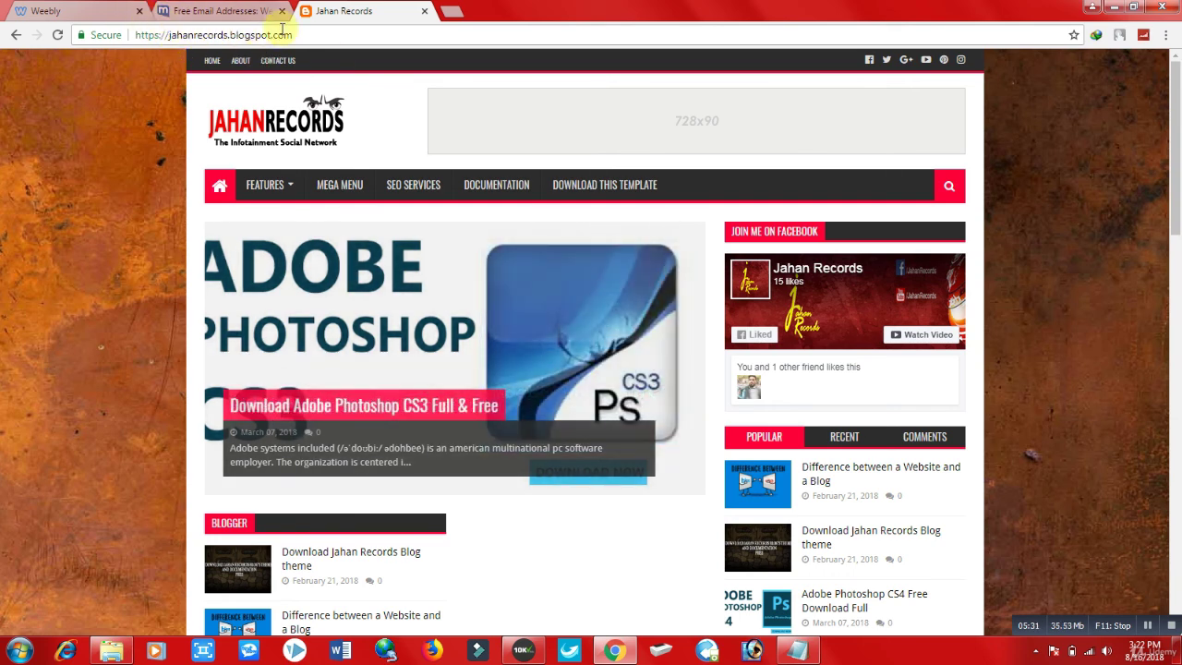
Step: Move the Weebly tab after the mail.com tab, glance at Jahan Records, and return to the editor
{"action": "left_click", "coordinate": [94, 10]}
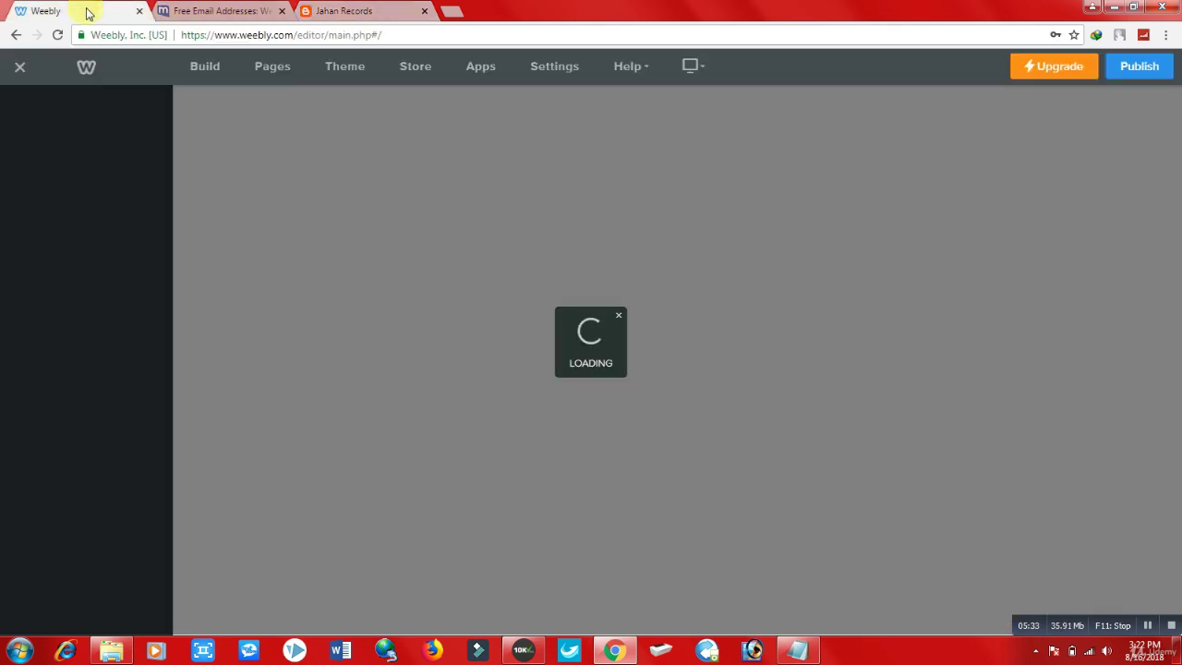
{"action": "left_click_drag", "start_coordinate": [89, 13], "coordinate": [206, 13]}
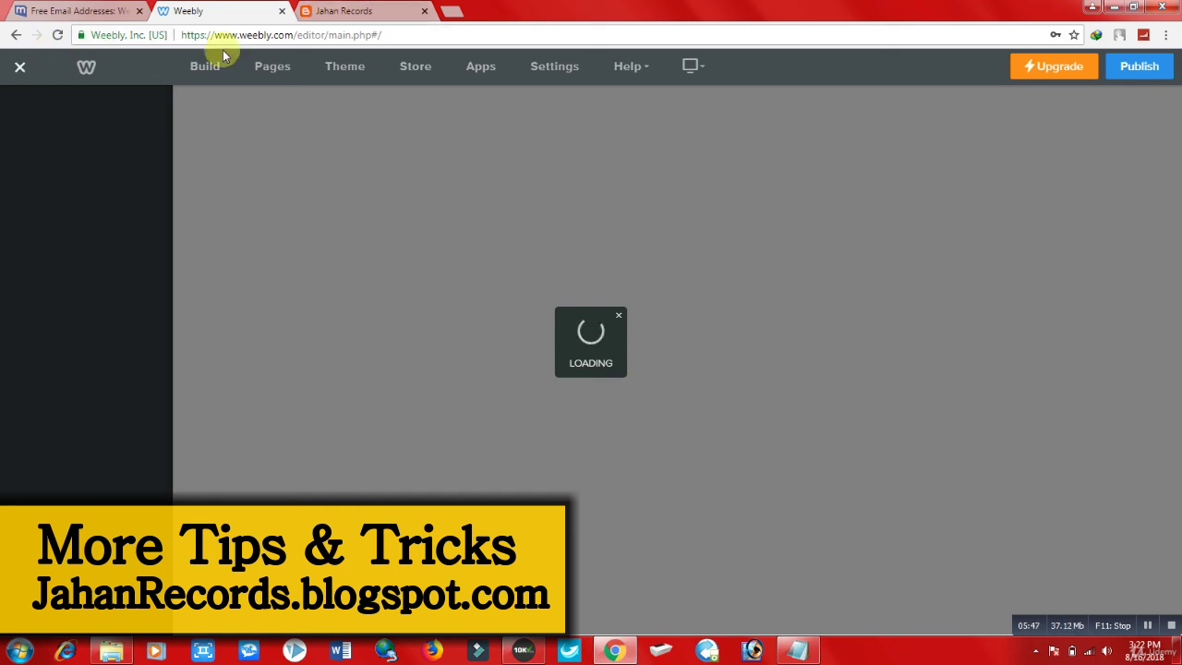
{"action": "left_click", "coordinate": [345, 12]}
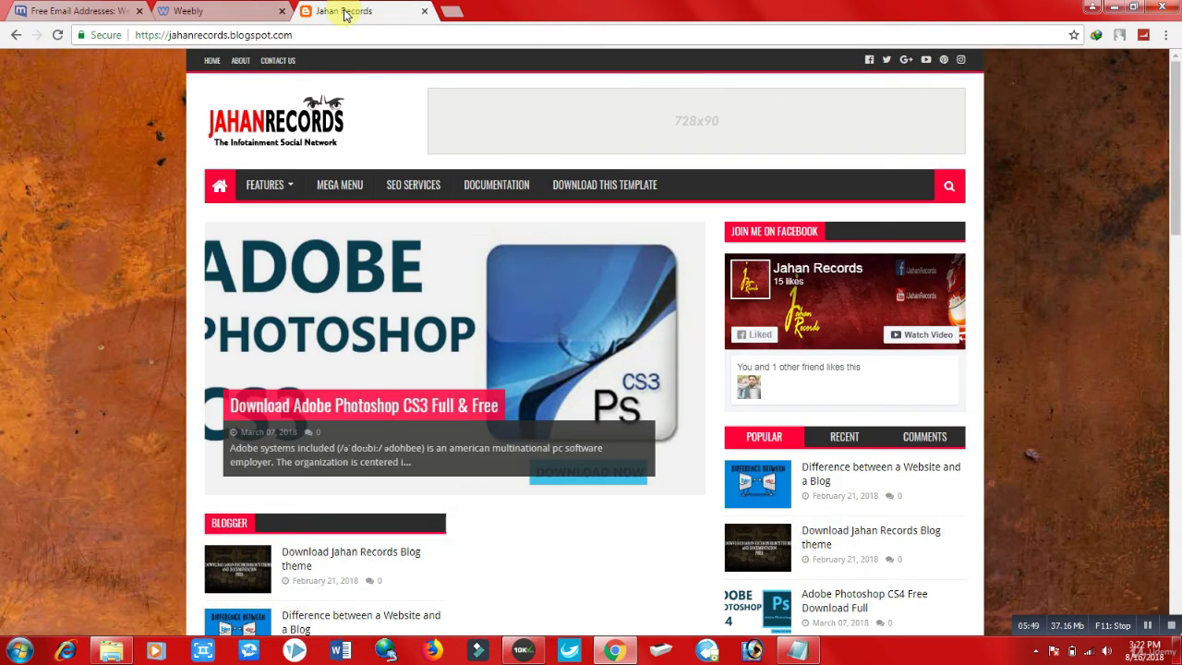
{"action": "left_click", "coordinate": [237, 11]}
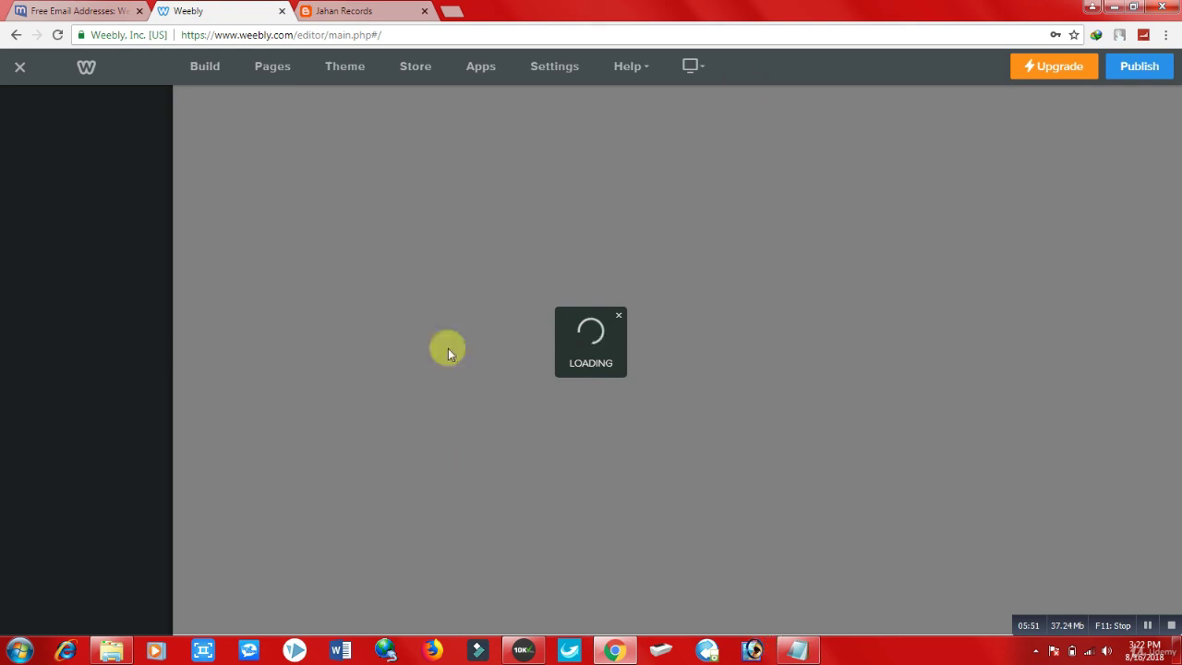
{"action": "left_click", "coordinate": [386, 15]}
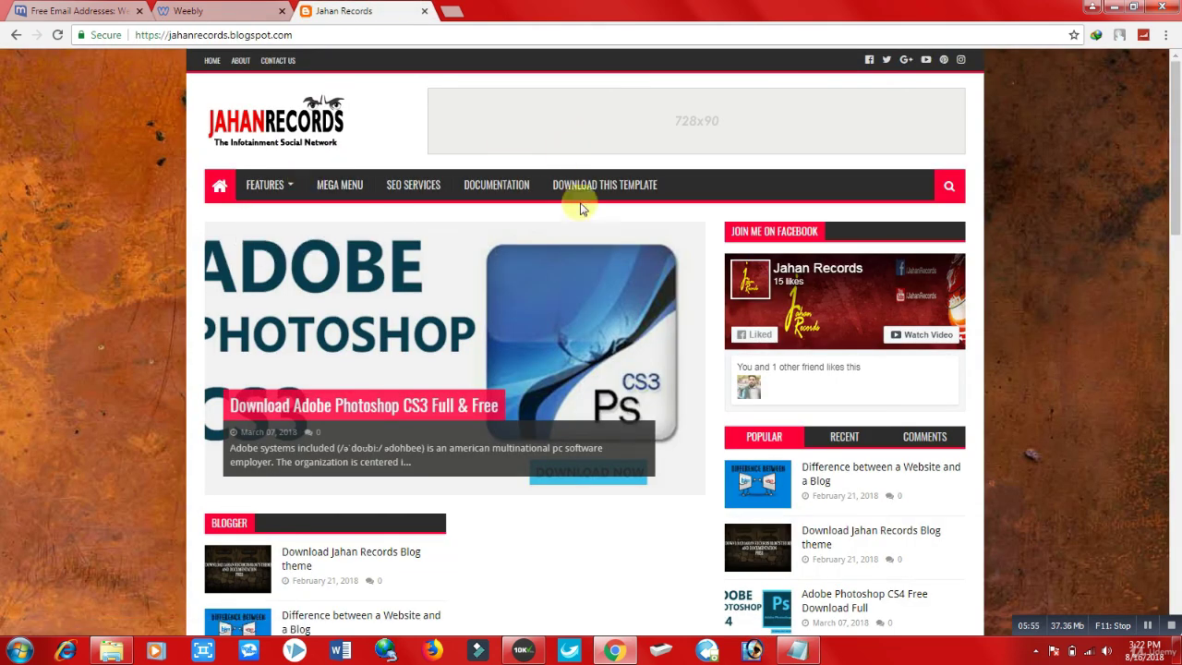
{"action": "left_click_drag", "start_coordinate": [1174, 109], "coordinate": [1174, 162]}
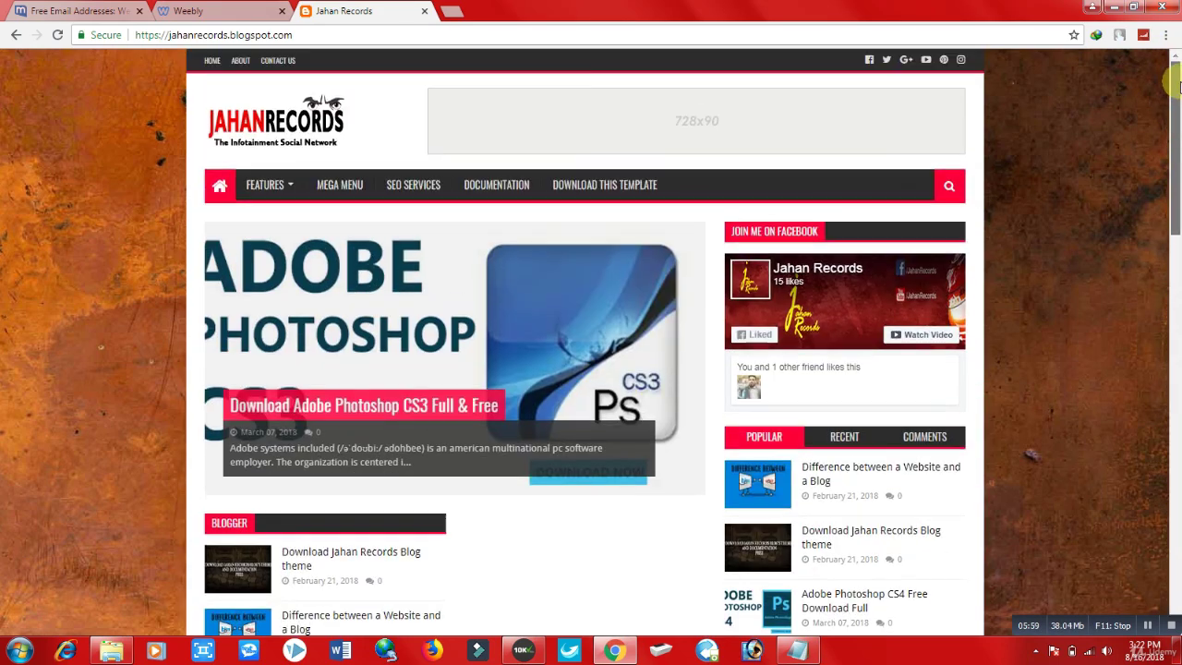
{"action": "left_click", "coordinate": [222, 10]}
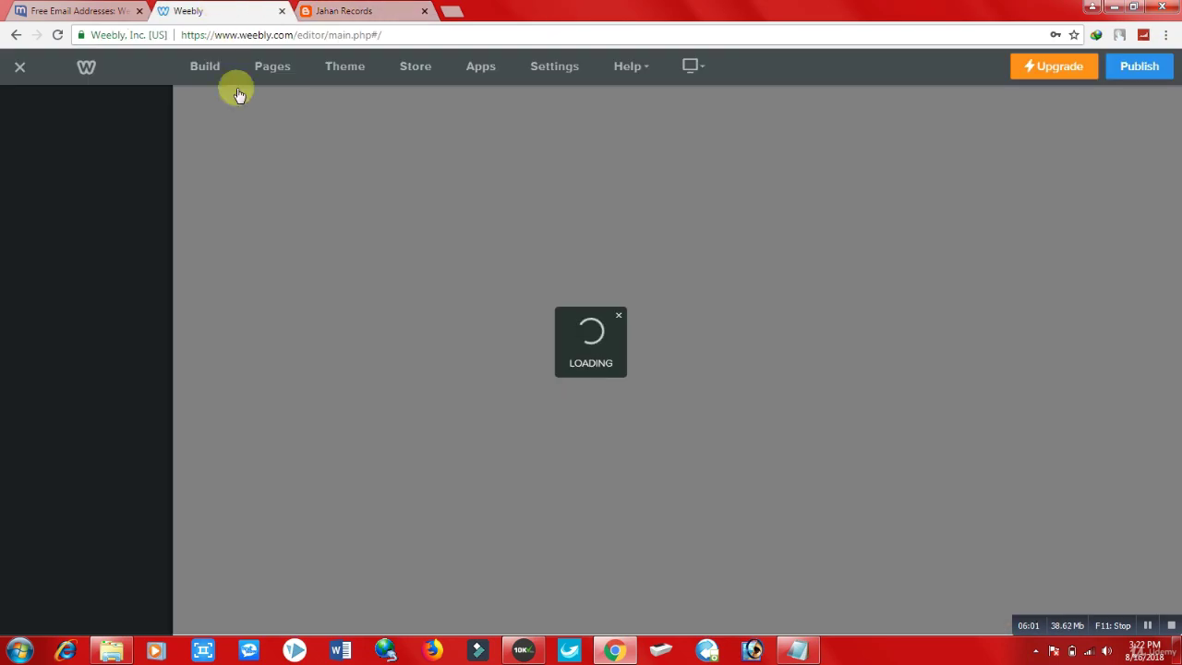